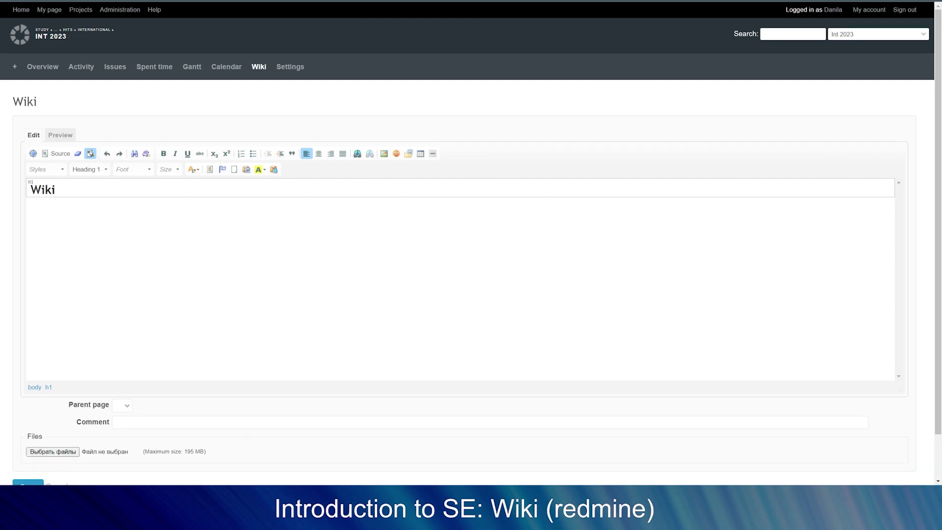
# Add the wiki link [[this is a test link]] below the Wiki heading and save the page.
pyautogui.press('Return')
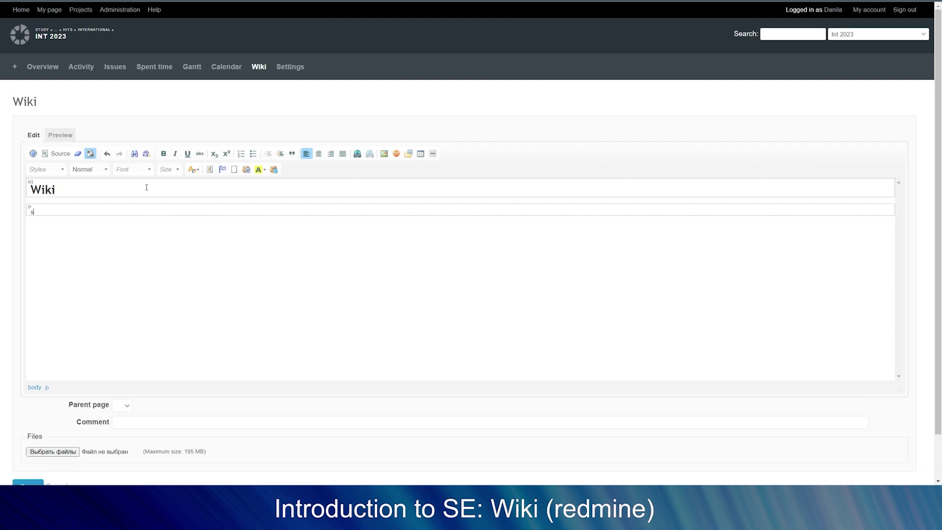
pyautogui.write('[this is a tye')
pyautogui.press('BackSpace')
pyautogui.press('BackSpace')
pyautogui.write('est link]]')
pyautogui.press('Home')
pyautogui.write('[')
pyautogui.scroll(-1, 132, 416)
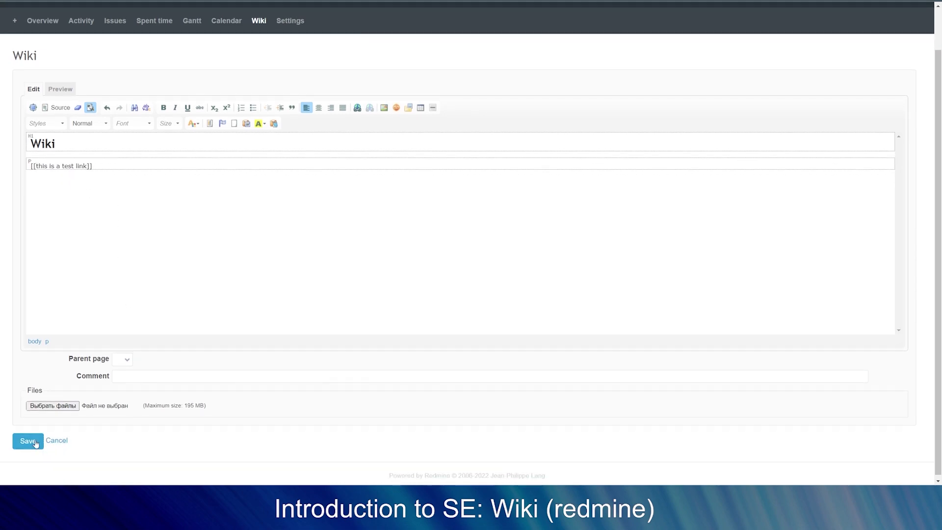
pyautogui.click(29, 441)
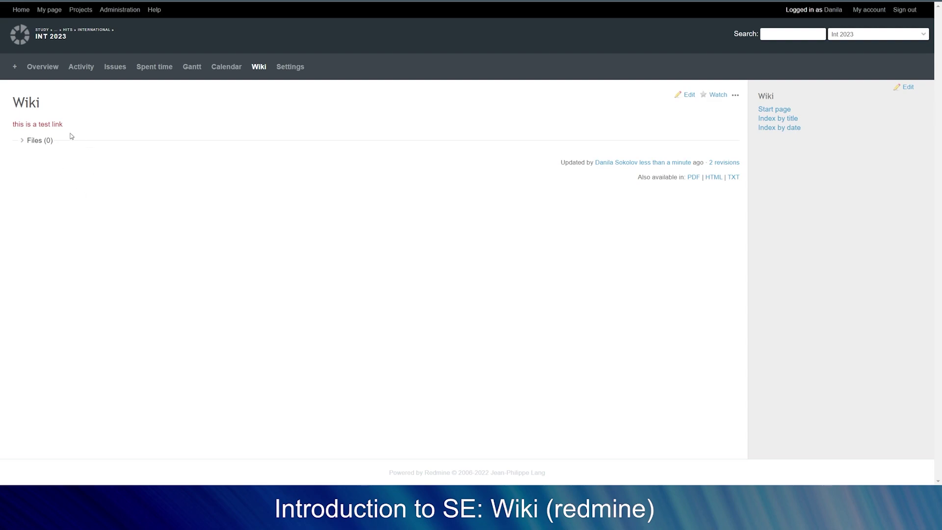
# Follow the red 'this is a test link' link to start its new page and review the title.
pyautogui.click(50, 129)
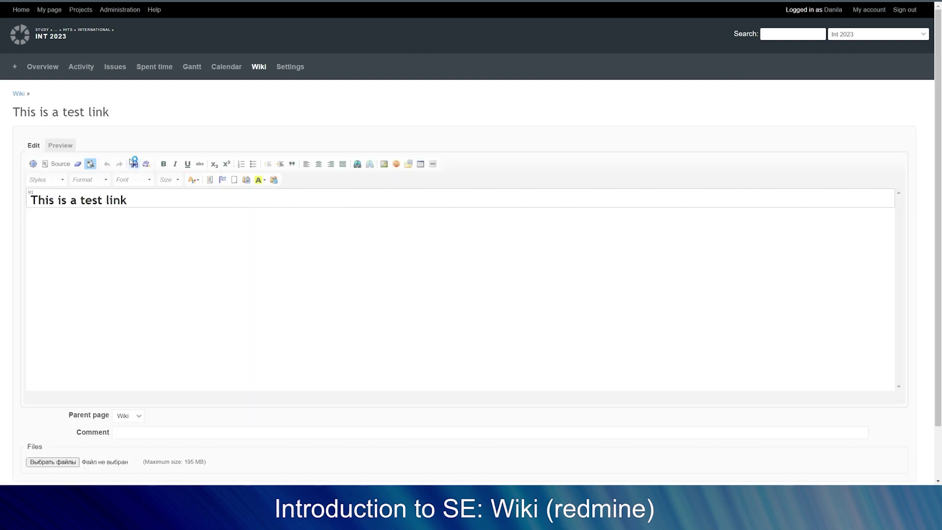
pyautogui.scroll(-1, 134, 163)
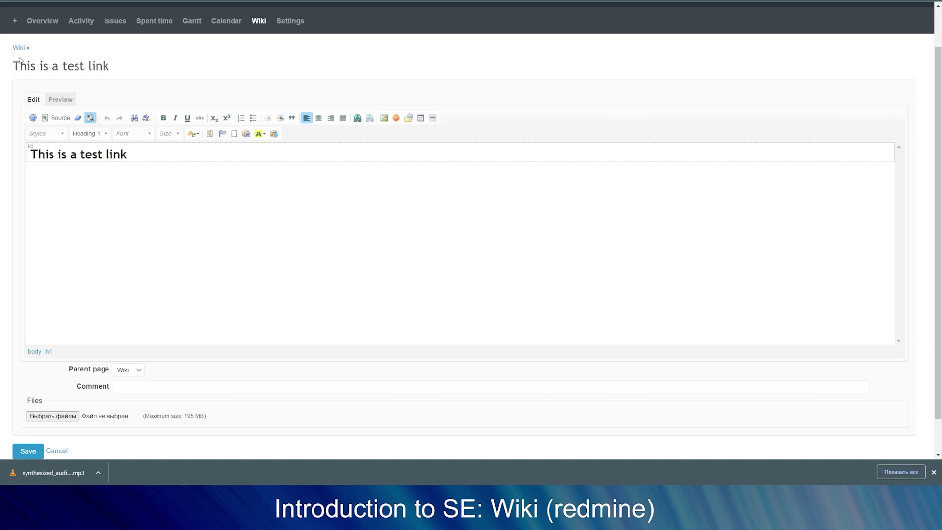
pyautogui.moveTo(13, 64); pyautogui.dragTo(110, 67)
pyautogui.click(123, 68)
pyautogui.moveTo(128, 154)
pyautogui.mouseDown()
pyautogui.moveTo(31, 148)
pyautogui.moveTo(129, 154)
pyautogui.mouseUp()
# Add 'This is some example text!' and a bulleted list of three items.
pyautogui.press('Return')
pyautogui.write('T')
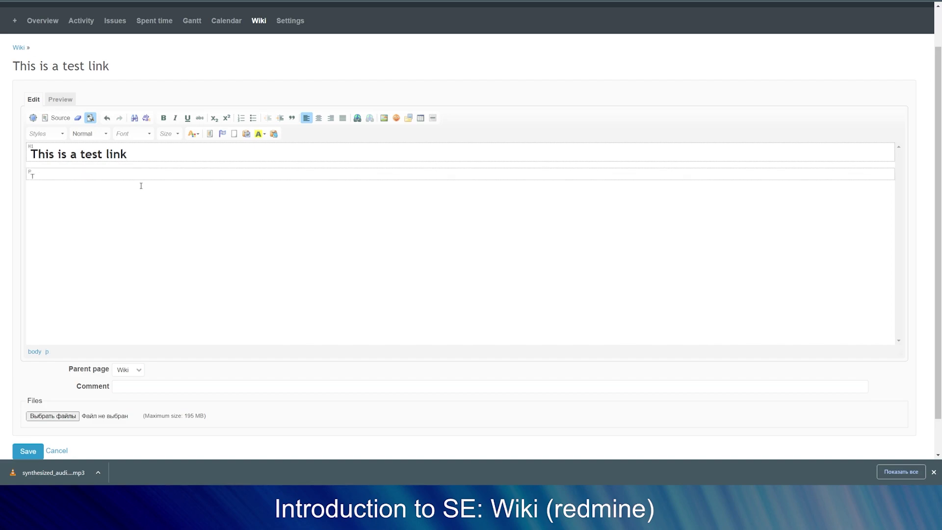
pyautogui.write('This is some example text!')
pyautogui.press('Return')
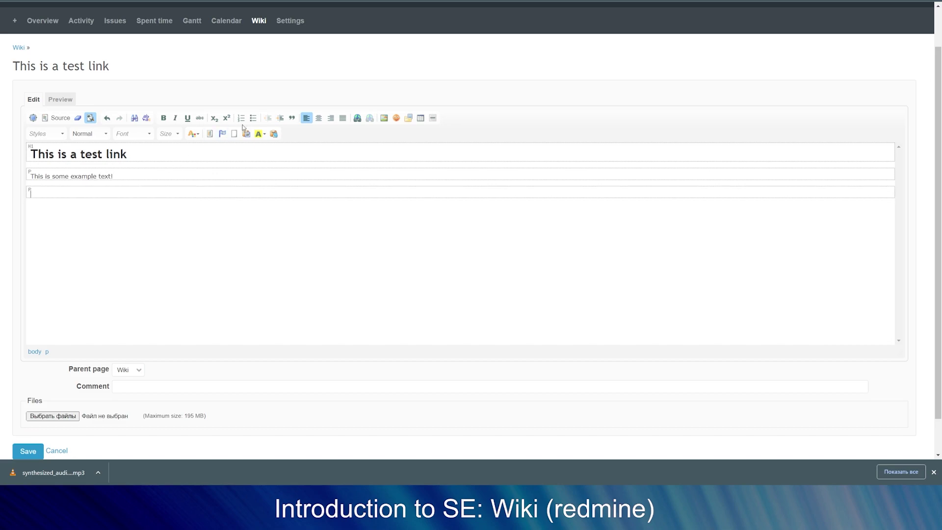
pyautogui.click(252, 118)
pyautogui.write('This is a list ')
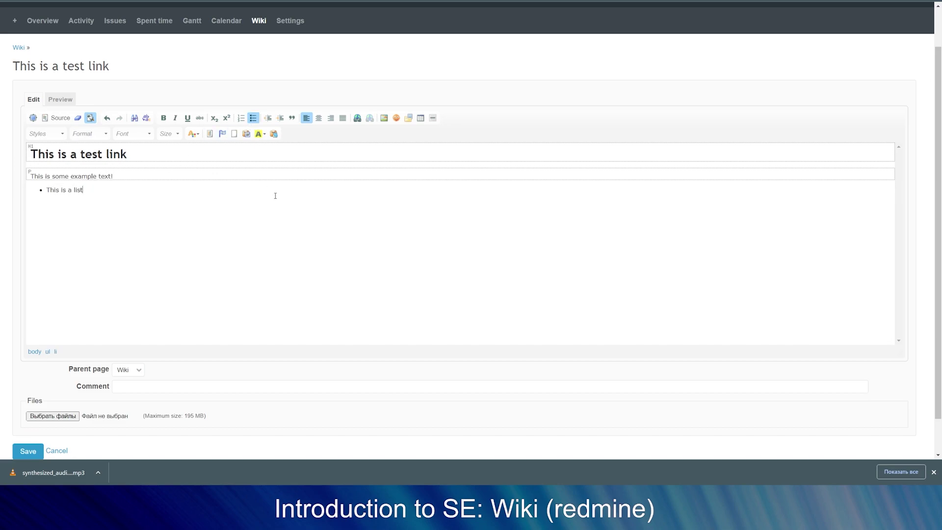
pyautogui.write('List item')
pyautogui.press('Return')
pyautogui.write('Another list item')
pyautogui.press('Return')
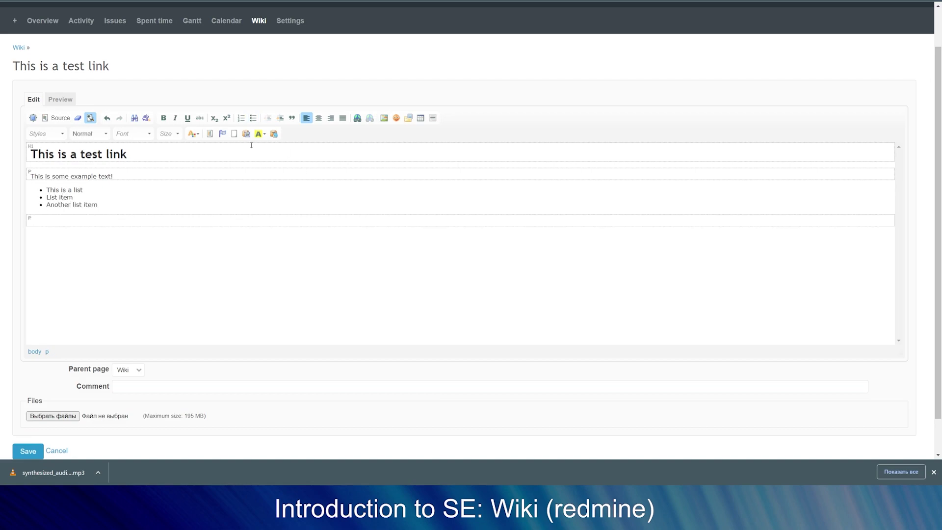
# Add the formula y = x² with a superscript 2, then the line 'You get it.'.
pyautogui.write('f')
pyautogui.press('BackSpace')
pyautogui.write('y = x')
pyautogui.click(226, 118)
pyautogui.write('2')
pyautogui.press('Return')
pyautogui.write('You get it.')
pyautogui.press('Return')
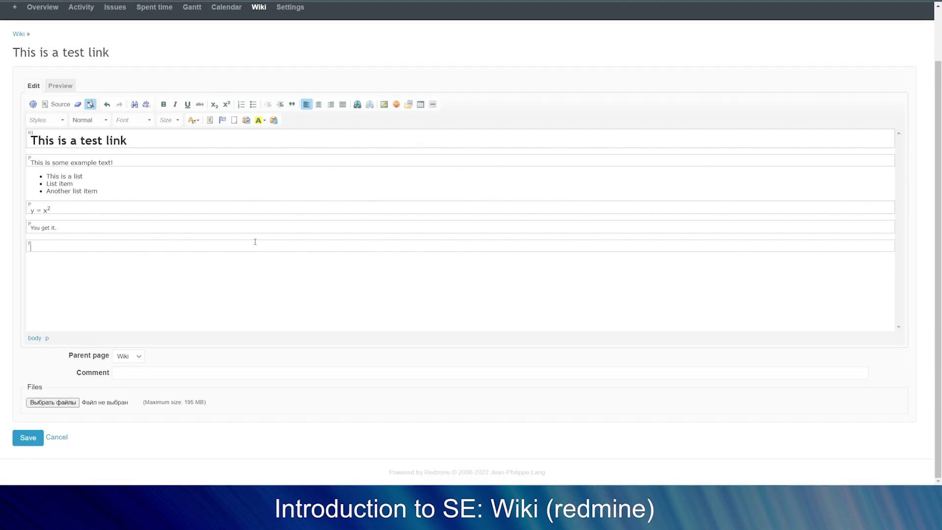
# Type 'Link to a google website.' and make the word Link a hyperlink to google.com.
pyautogui.write('Link to a')
pyautogui.write(' google w')
pyautogui.write('ebsuite')
pyautogui.write('te')
pyautogui.doubleClick(35, 249)
pyautogui.click(358, 105)
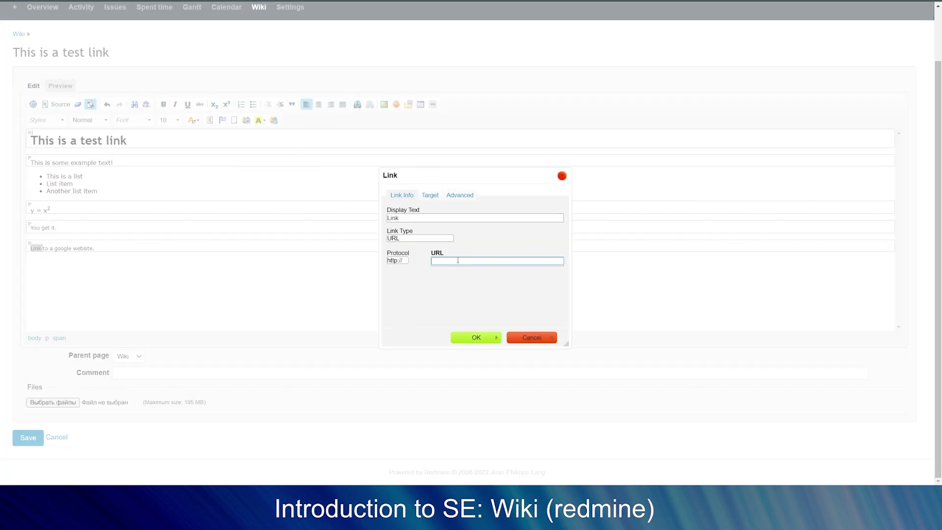
pyautogui.write('google.com')
pyautogui.click(474, 338)
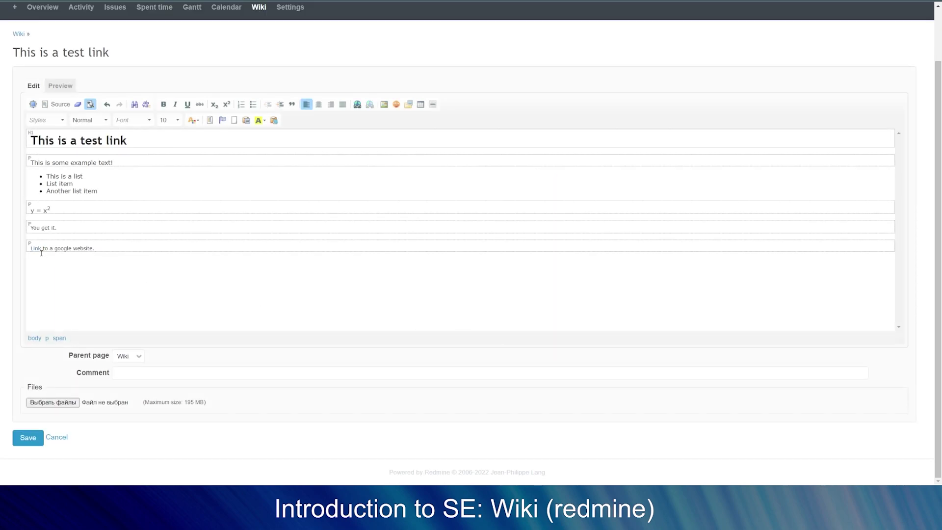
pyautogui.doubleClick(37, 248)
pyautogui.click(553, 161)
pyautogui.click(330, 264)
# Confirm Wiki as the parent page and save the 'This is a test link' page.
pyautogui.click(130, 363)
pyautogui.click(36, 437)
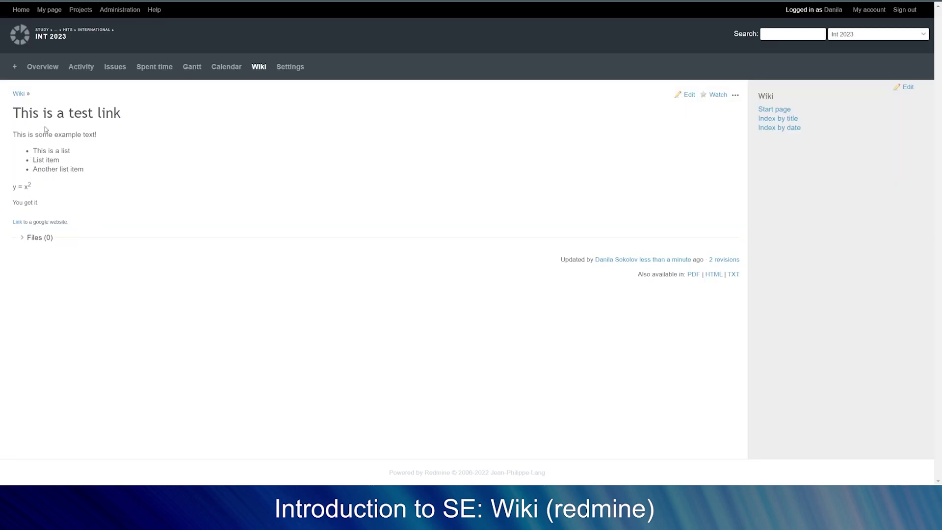
# Test that the Link opens Google, then return to the Wiki start page.
pyautogui.click(20, 224)
pyautogui.hotkey('alt', 'Left')
pyautogui.click(18, 94)
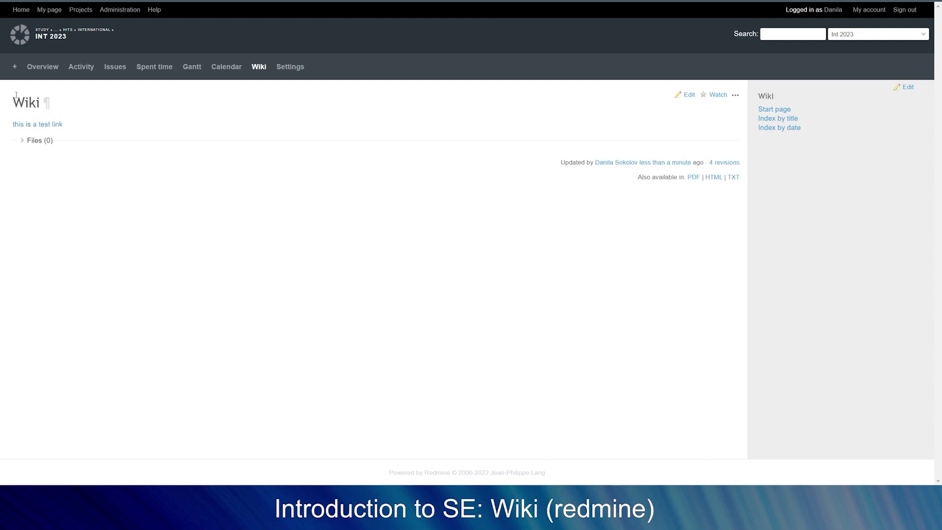
# Duplicate the test-page link with display text 'Another text for the same link', save, and verify it.
pyautogui.click(685, 94)
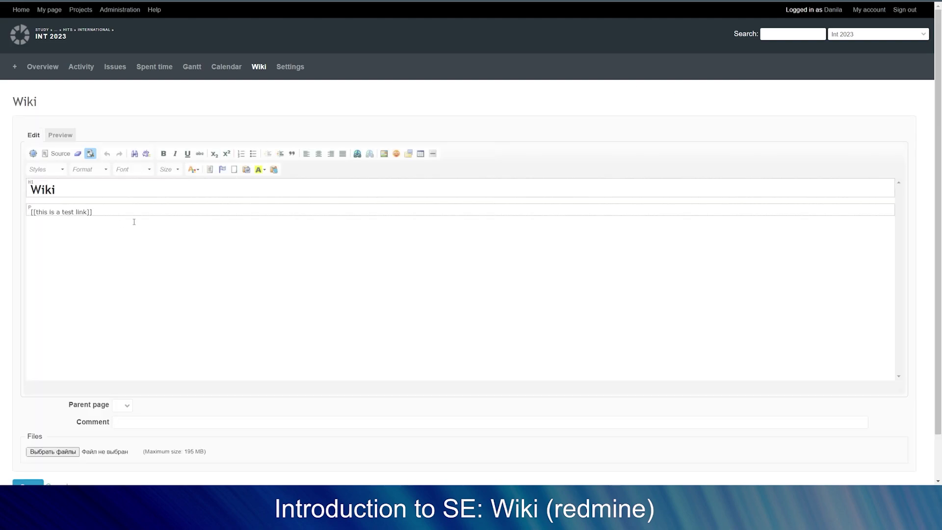
pyautogui.moveTo(129, 218); pyautogui.dragTo(30, 212)
pyautogui.hotkey('ctrl', 'c')
pyautogui.click(44, 211)
pyautogui.press('Return')
pyautogui.hotkey('ctrl', 'v')
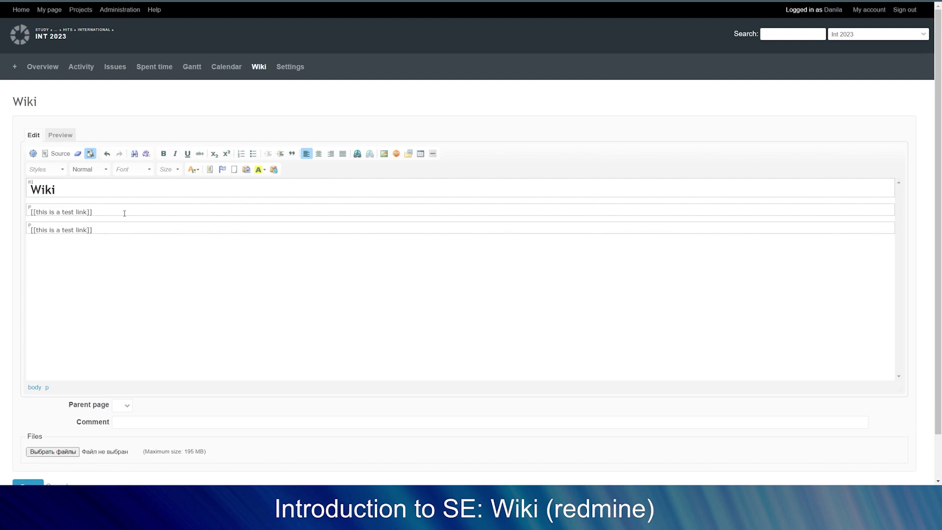
pyautogui.write('Another text for the same link')
pyautogui.scroll(-2, 148, 277)
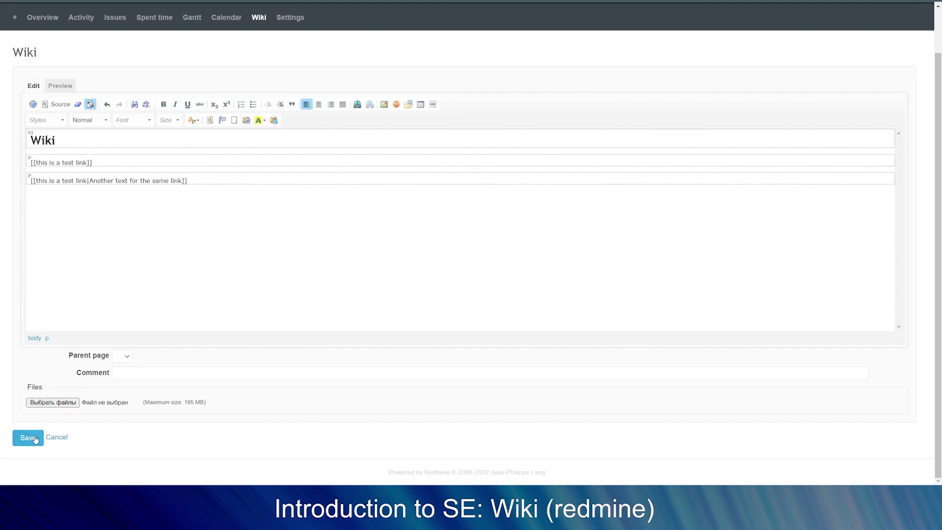
pyautogui.click(28, 437)
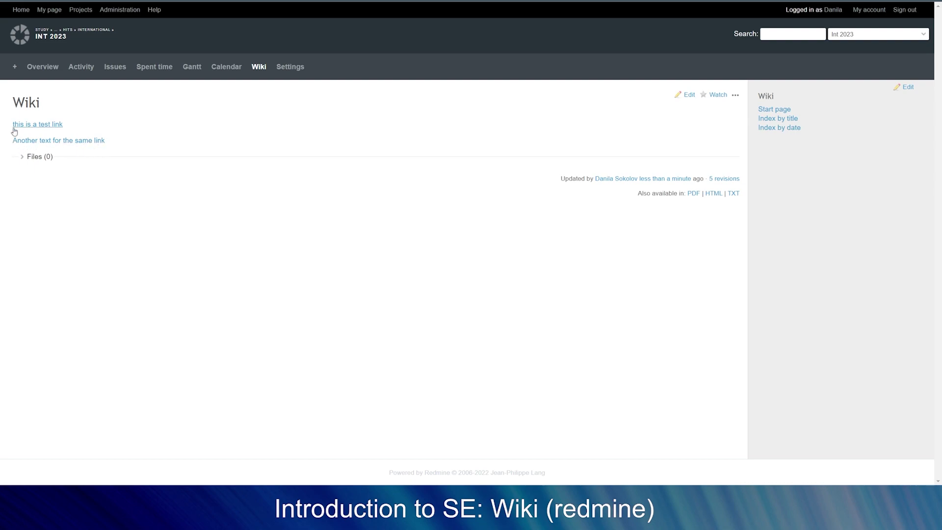
pyautogui.click(48, 142)
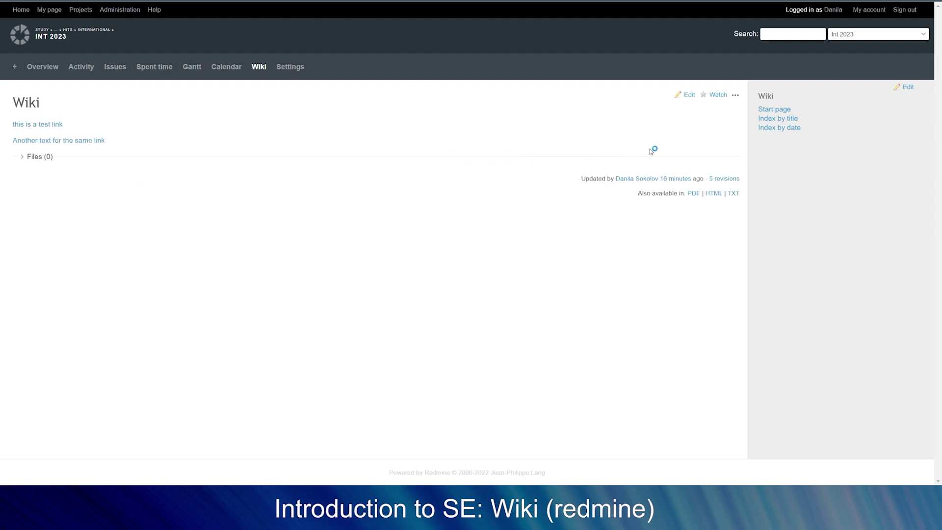
# Edit the Wiki start page and add the line 'Idea for content structure:' below the links.
pyautogui.click(254, 232)
pyautogui.press('Return')
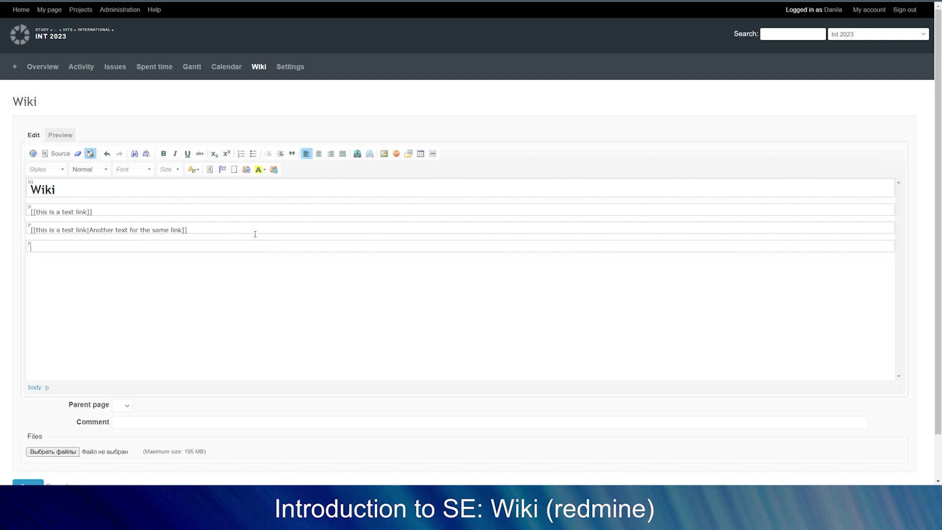
pyautogui.press('Return')
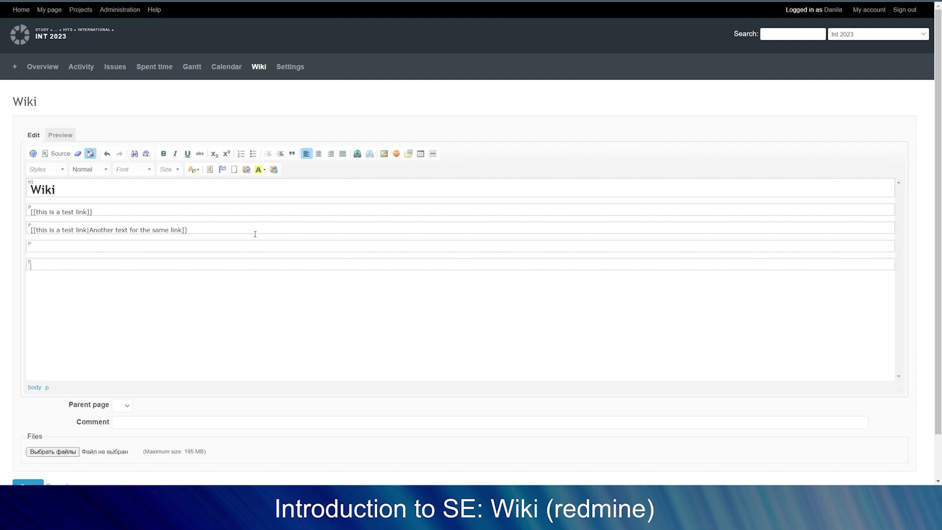
pyautogui.write('text')
pyautogui.hotkey('ctrl', 'z')
pyautogui.write('Idea for')
pyautogui.write('content structure:')
pyautogui.press('Return')
# Start a bulleted list with Requirments and nested sub-items Functional and Non-Functional.
pyautogui.click(253, 153)
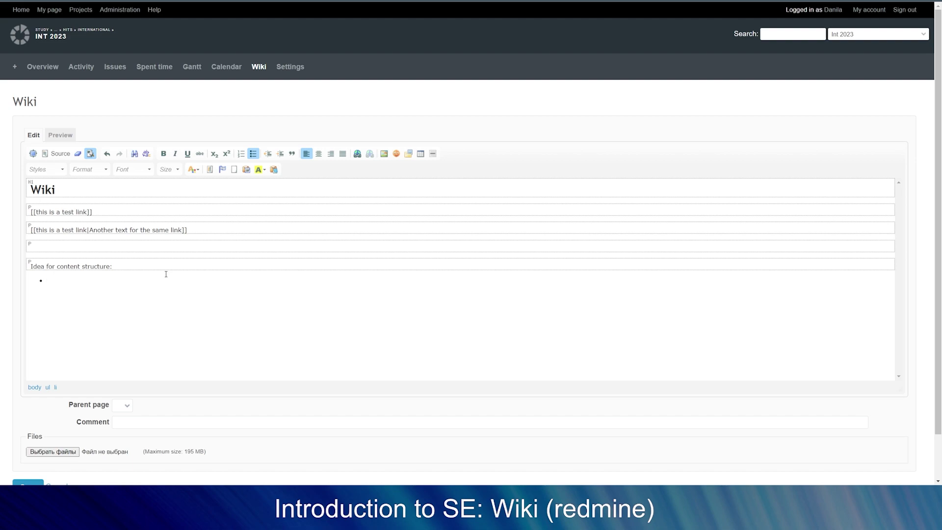
pyautogui.write('Requirments')
pyautogui.press('Tab')
pyautogui.write('Function')
pyautogui.write('al ')
pyautogui.write('Non')
pyautogui.write('-Functional')
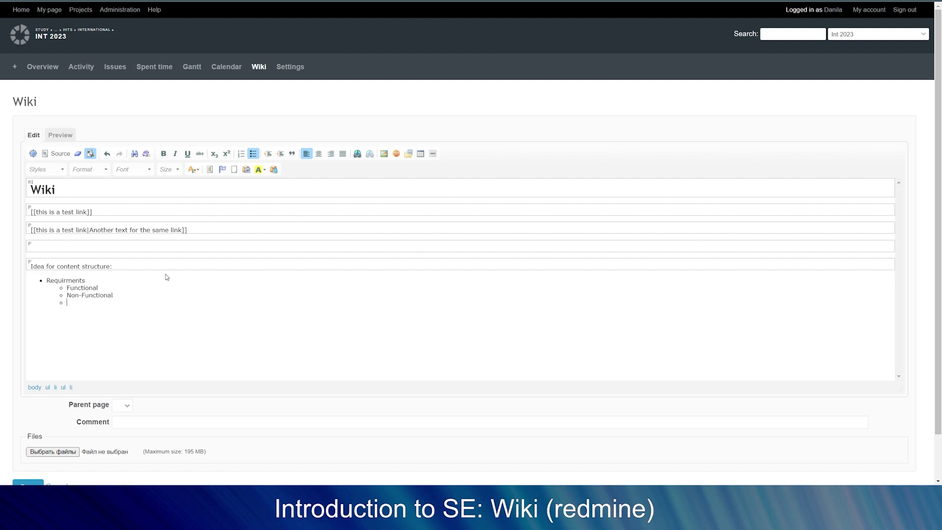
pyautogui.press('Return')
pyautogui.click(140, 293)
# Nest Design, Platforms and OS under Non-Functional, and Scenarios under Functional.
pyautogui.write('Design')
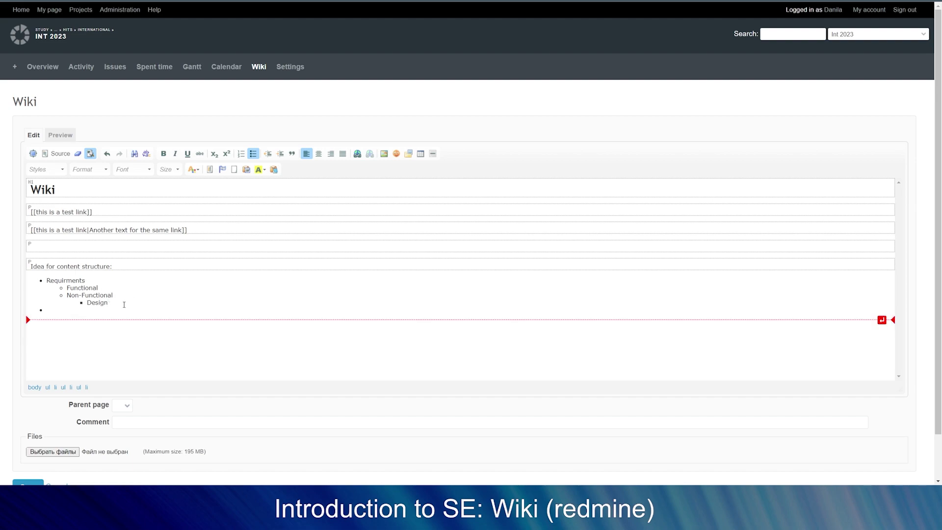
pyautogui.press('Return')
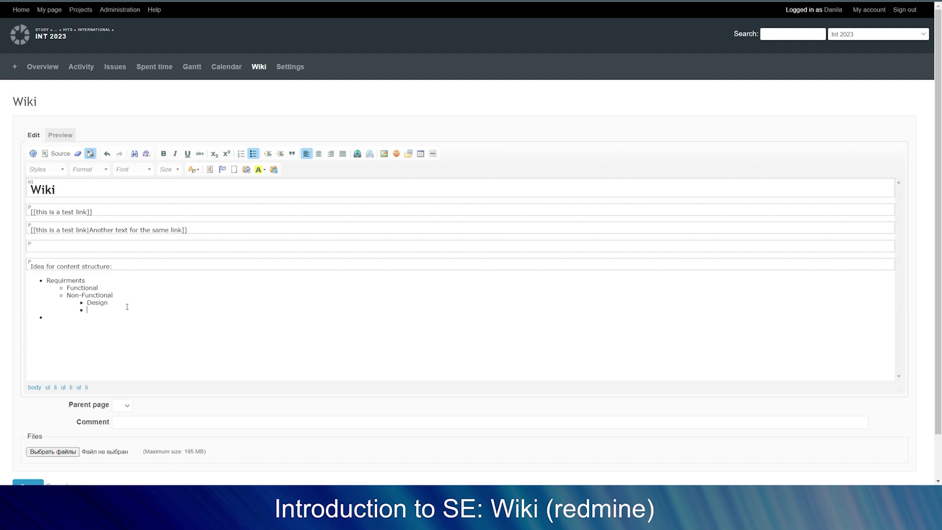
pyautogui.write('Platforms')
pyautogui.write('OS')
pyautogui.click(130, 288)
pyautogui.press('Return')
pyautogui.write('Scenarios')
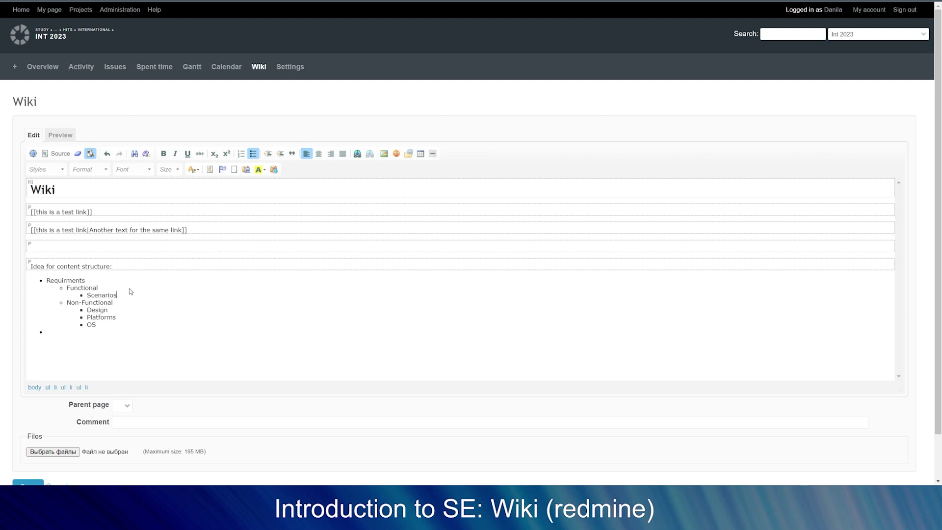
pyautogui.press('Down')
# Replace Platforms with Frameworks and add OS, Programming languages, Data Bases and Integrations.
pyautogui.scroll(-1, 131, 291)
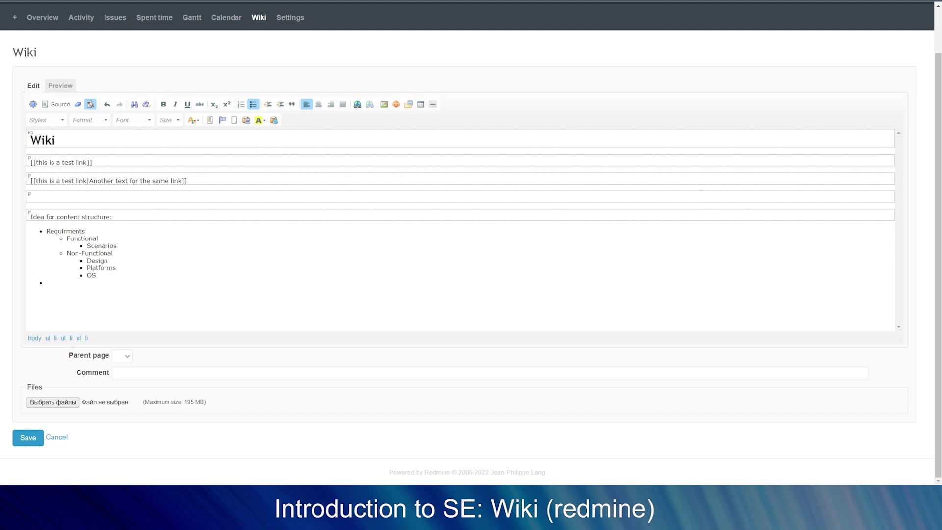
pyautogui.doubleClick(108, 269)
pyautogui.write('Fr')
pyautogui.write('ame')
pyautogui.write('works OS ')
pyautogui.write('Programm')
pyautogui.write('ing la')
pyautogui.write('ngu')
pyautogui.write('ages ')
pyautogui.write('Data')
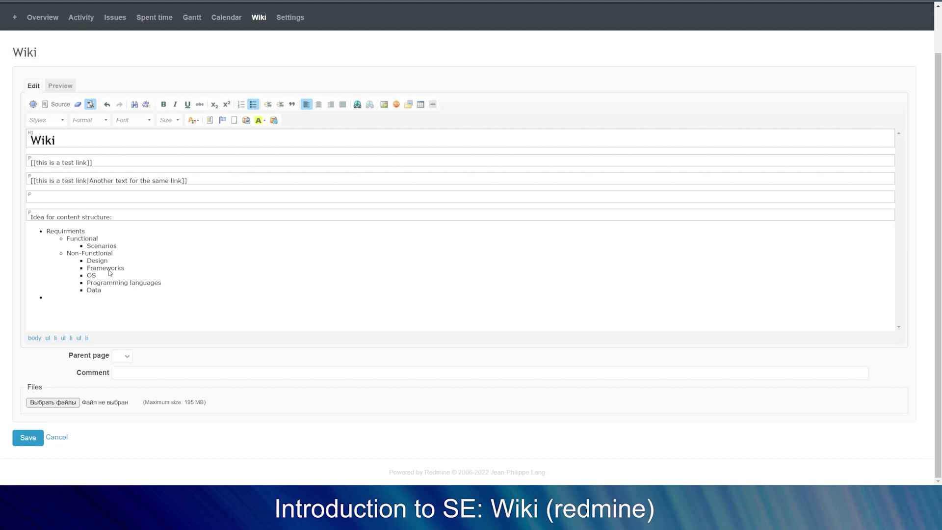
pyautogui.write(' Bases')
pyautogui.write('Integrations')
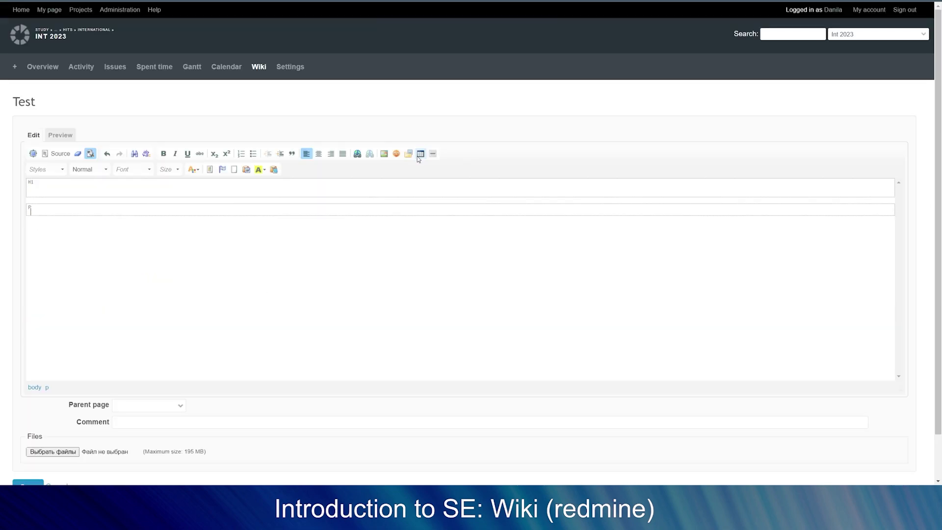
# Insert a 5-row, 2-column table headed User and System beneath an 'Authorize' heading.
pyautogui.click(418, 155)
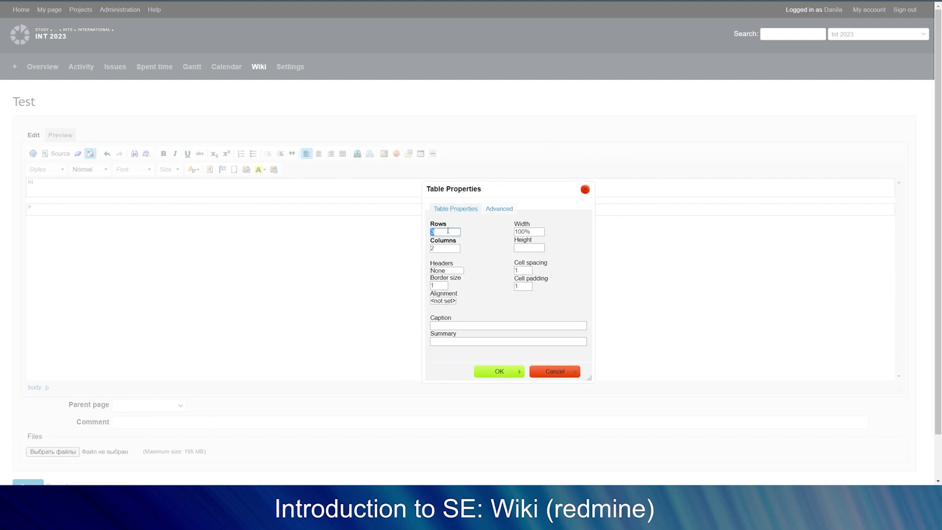
pyautogui.write('5')
pyautogui.click(498, 371)
pyautogui.write('user')
pyautogui.press('BackSpace')
pyautogui.press('BackSpace')
pyautogui.press('BackSpace')
pyautogui.press('BackSpace')
pyautogui.write('User')
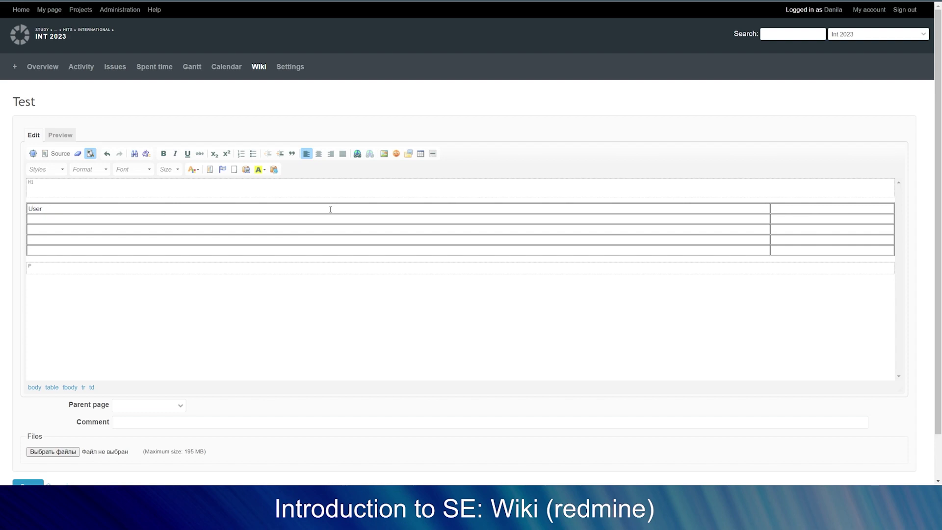
pyautogui.press('Tab')
pyautogui.write('System')
pyautogui.click(258, 219)
pyautogui.write('1.')
pyautogui.click(113, 189)
pyautogui.write('Authorize')
# Fill the table with login steps 1–7, from clicking 'log in' to searching the DB.
pyautogui.click(88, 216)
pyautogui.write('Click "log in" button')
pyautogui.click(720, 220)
pyautogui.write('2. Login form shows up.')
pyautogui.click(234, 232)
pyautogui.write('3. ')
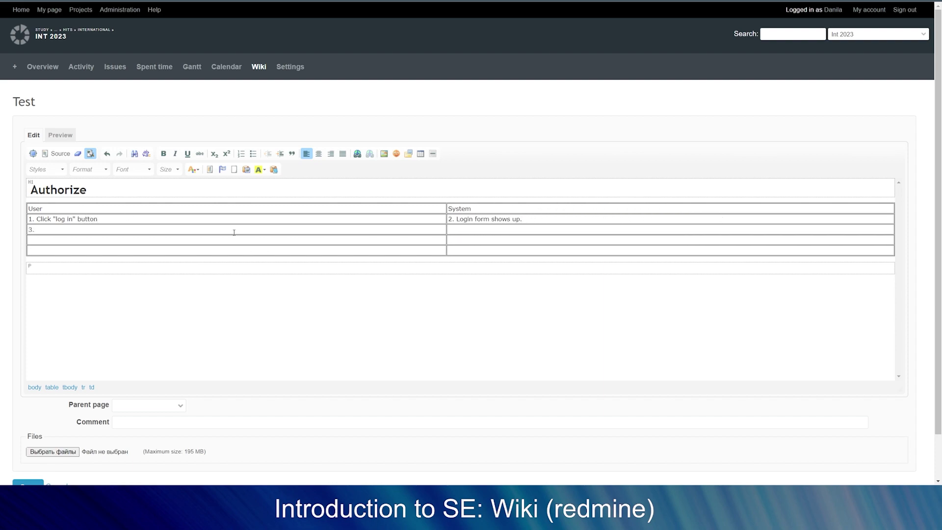
pyautogui.write('Enter login and password')
pyautogui.click(578, 229)
pyautogui.write('4. Validate format of data ente')
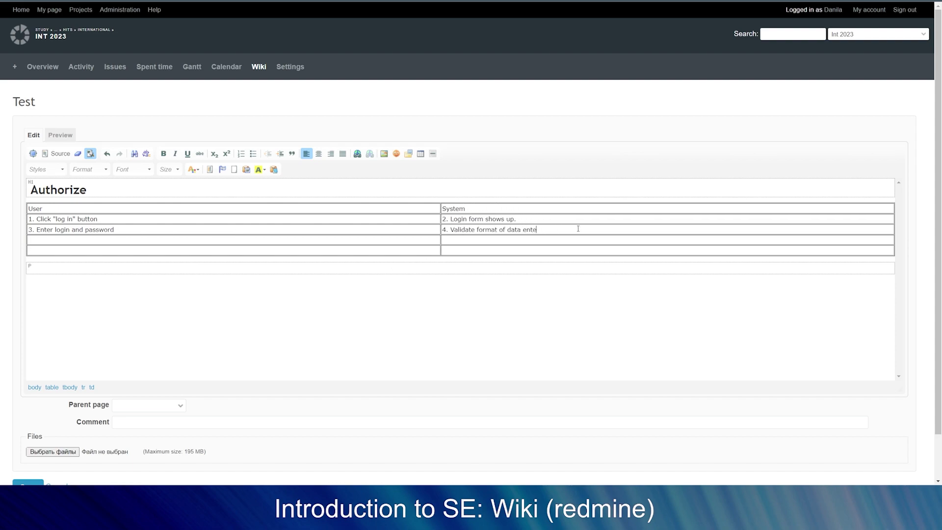
pyautogui.write('red.')
pyautogui.click(257, 241)
pyautogui.write('5. Press "login"')
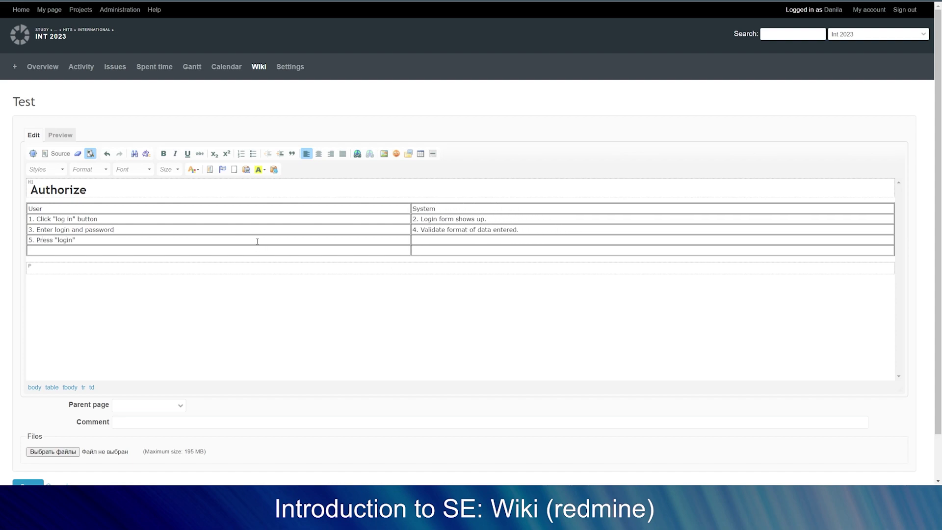
pyautogui.write('6. Sending data to the server for verification')
pyautogui.click(398, 251)
pyautogui.write('7. Search the DB f')
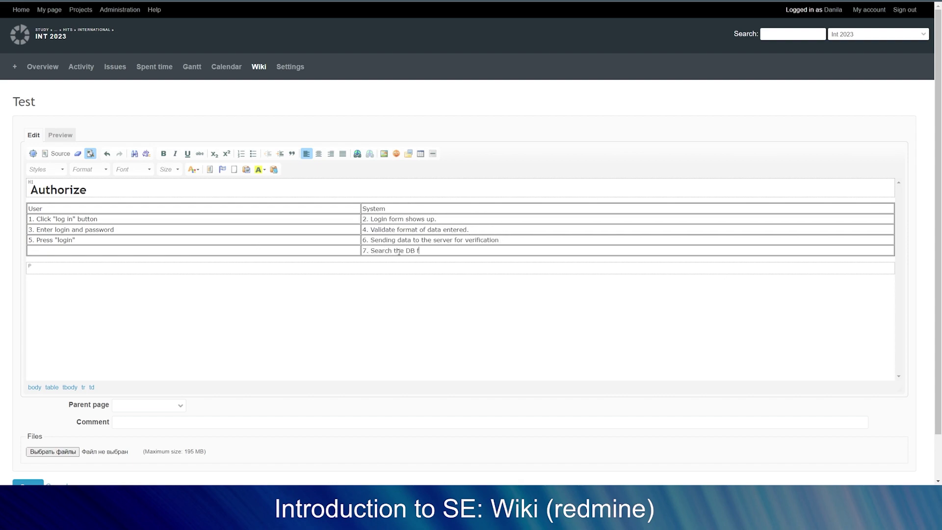
pyautogui.write('or the login entered by the ')
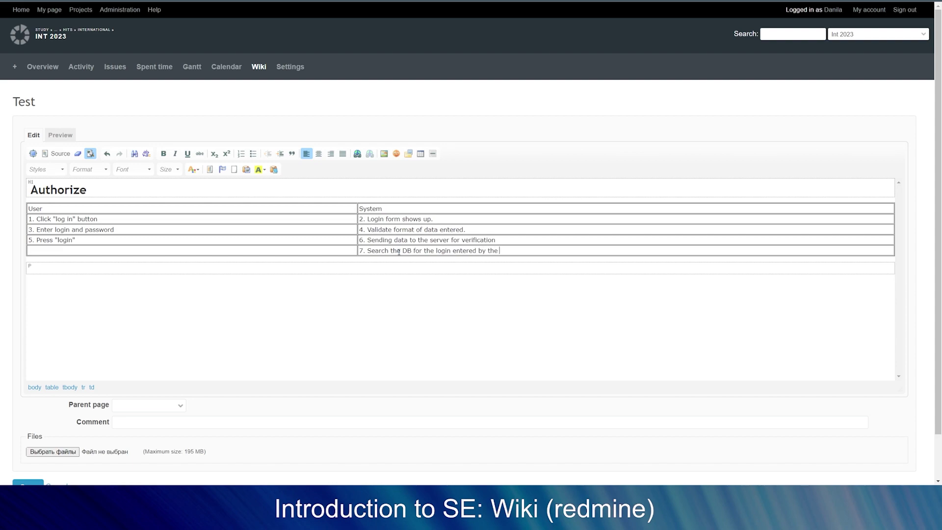
pyautogui.write('user and the corresponding password hash.')
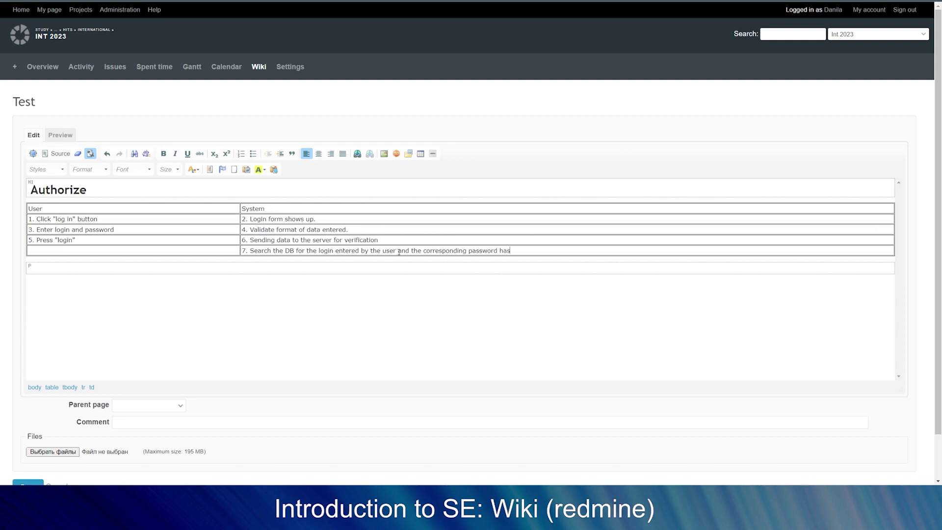
# Insert two rows for step 8 (comparing form data with the database) and step 9 (redirect home, show login).
pyautogui.rightClick(538, 252)
pyautogui.moveTo(562, 286)
pyautogui.click(637, 301)
pyautogui.click(271, 261)
pyautogui.write('8')
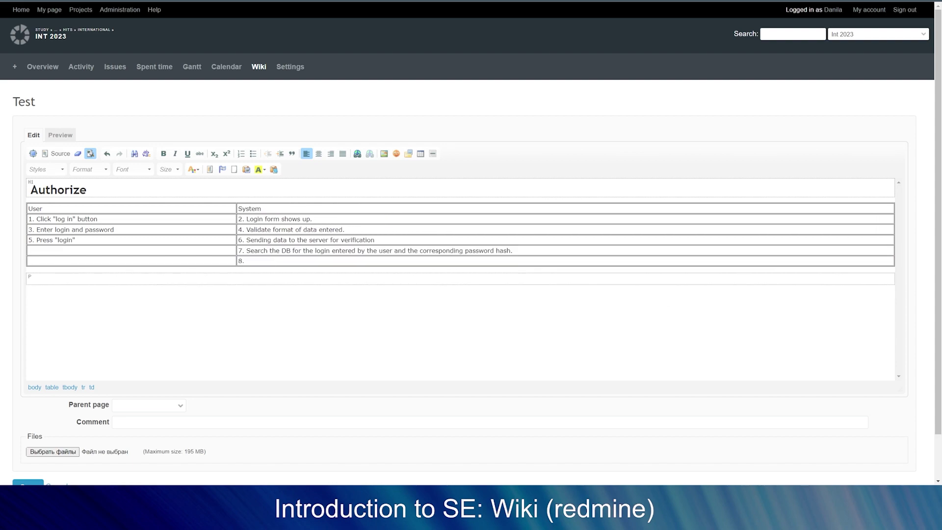
pyautogui.write('. Comparation of data entered from a form and in the database')
pyautogui.rightClick(487, 264)
pyautogui.moveTo(513, 296)
pyautogui.click(596, 310)
pyautogui.click(312, 275)
pyautogui.write('9. If the data match, take the user to the ')
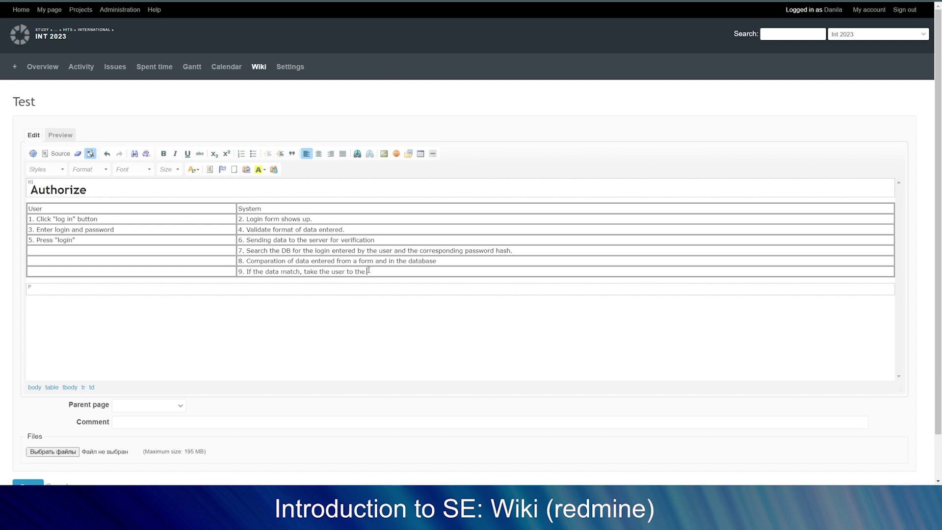
pyautogui.write('home page of the site, and th')
pyautogui.press('BackSpace')
pyautogui.press('BackSpace')
pyautogui.write("display user's login in the header.")
pyautogui.scroll(-2, 130, 319)
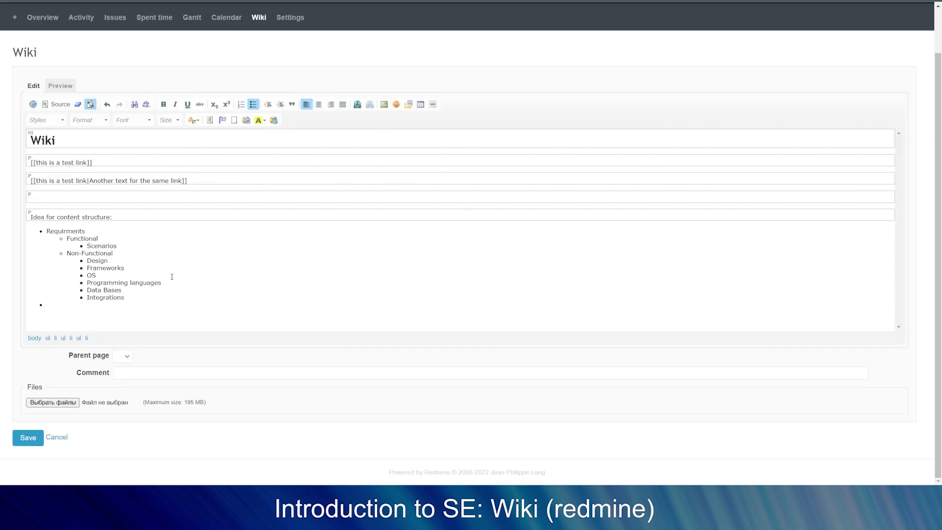
# Add nested JavaScript and C# bullets under Programming languages.
pyautogui.press('Return')
pyautogui.press('Tab')
pyautogui.write('JavaScript')
pyautogui.press('Return')
pyautogui.write('C#')
# Add nested Asp.NET and Boootstrap bullets under Frameworks.
pyautogui.click(145, 268)
pyautogui.press('Return')
pyautogui.press('Tab')
pyautogui.write('Asp.NET')
pyautogui.press('Return')
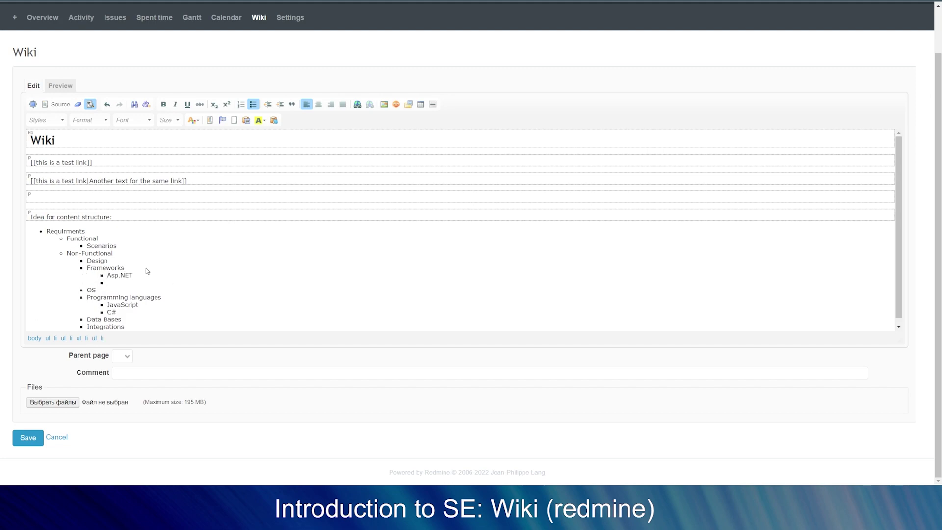
pyautogui.write('Boootstrap')
# Add a Libs bullet with a nested jQuery item.
pyautogui.press('Return')
pyautogui.write('Libs')
pyautogui.press('Return')
pyautogui.press('Tab')
pyautogui.write('jQuery')
pyautogui.scroll(-1, 283, 292)
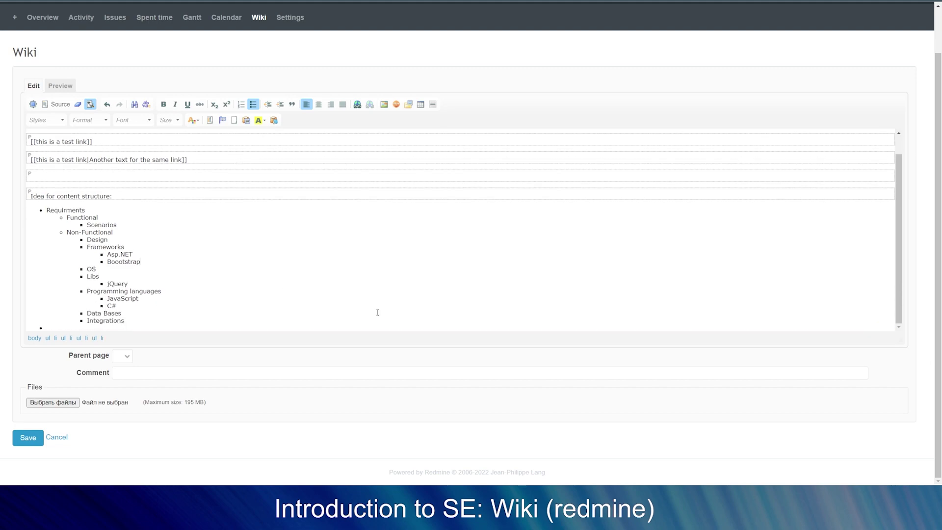
# Nest Grid, Classes and Tools bullets under Boootstrap.
pyautogui.click(165, 260)
pyautogui.press('Return')
pyautogui.press('Tab')
pyautogui.write('Grid')
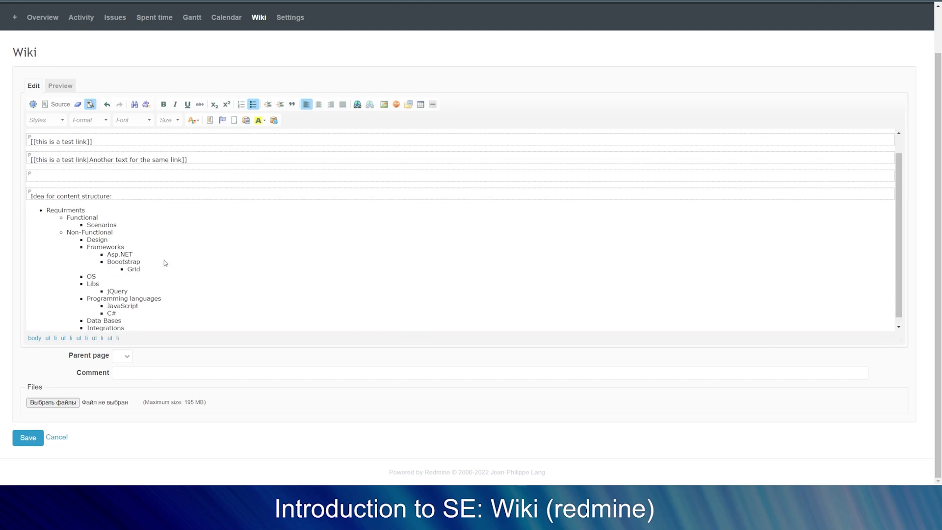
pyautogui.press('Return')
pyautogui.write('Classes')
pyautogui.press('Return')
pyautogui.write('Tools')
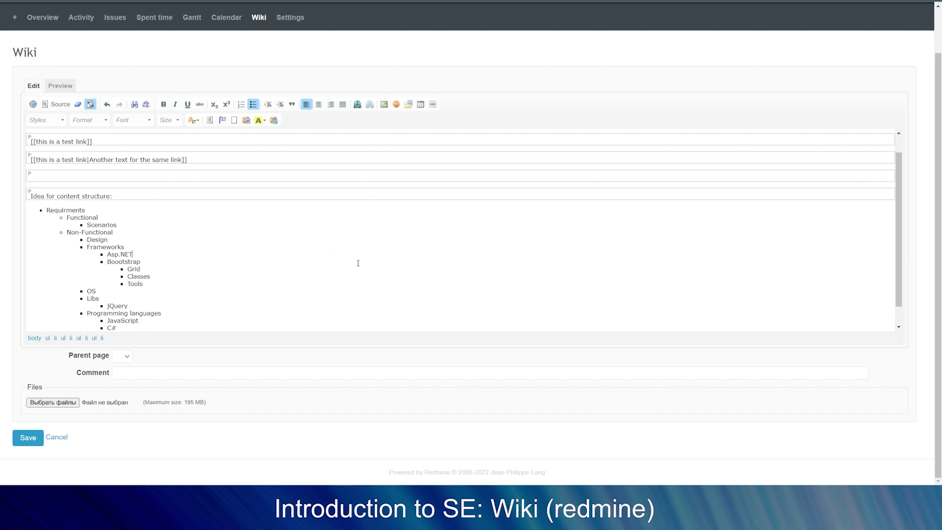
# Add an EF bullet with a nested Migrations item.
pyautogui.scroll(-1, 358, 263)
pyautogui.press('Return')
pyautogui.write('EF')
pyautogui.press('Return')
pyautogui.press('Tab')
pyautogui.write('Migrations')
pyautogui.press('Return')
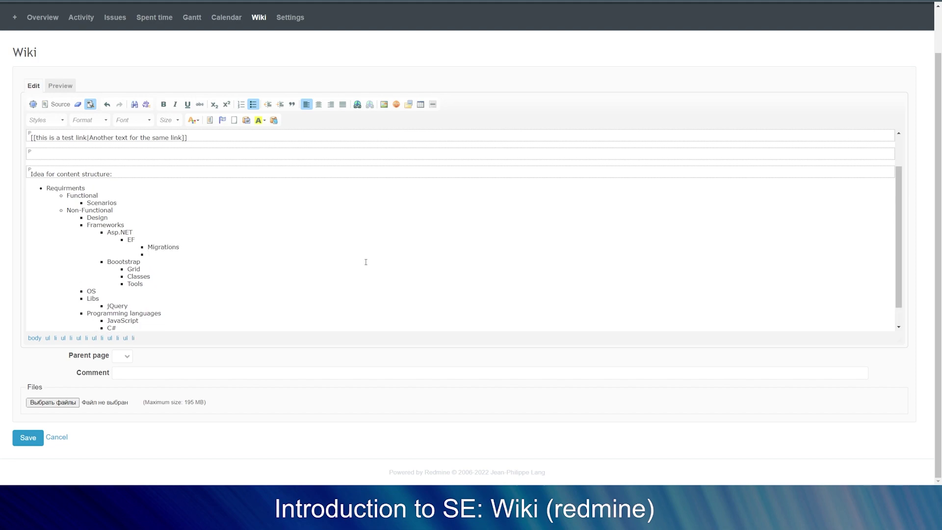
pyautogui.write('Naming')
# Nest Naming, MVC, Configs and Basic files bullets under Asp.NET.
pyautogui.press('Up')
pyautogui.press('Up')
pyautogui.press('Home')
pyautogui.press('Return')
pyautogui.press('Up')
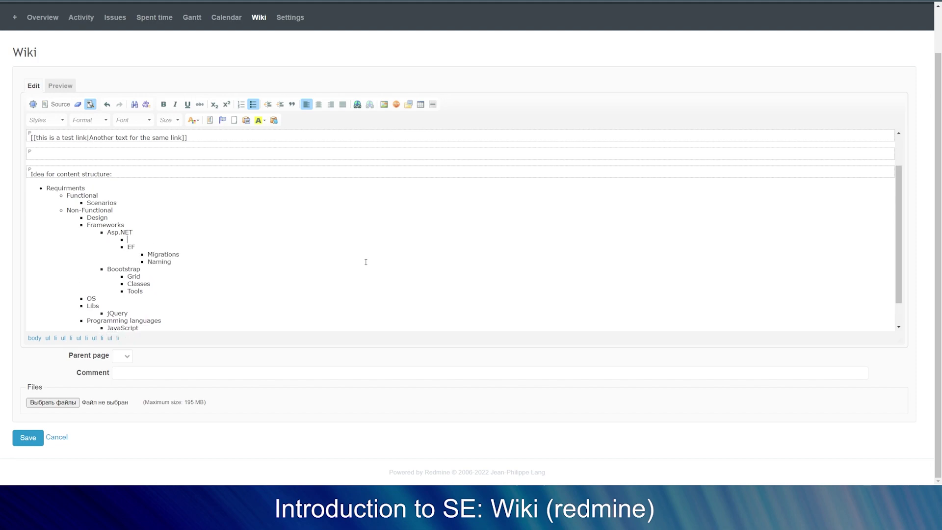
pyautogui.write('Naming')
pyautogui.press('Return')
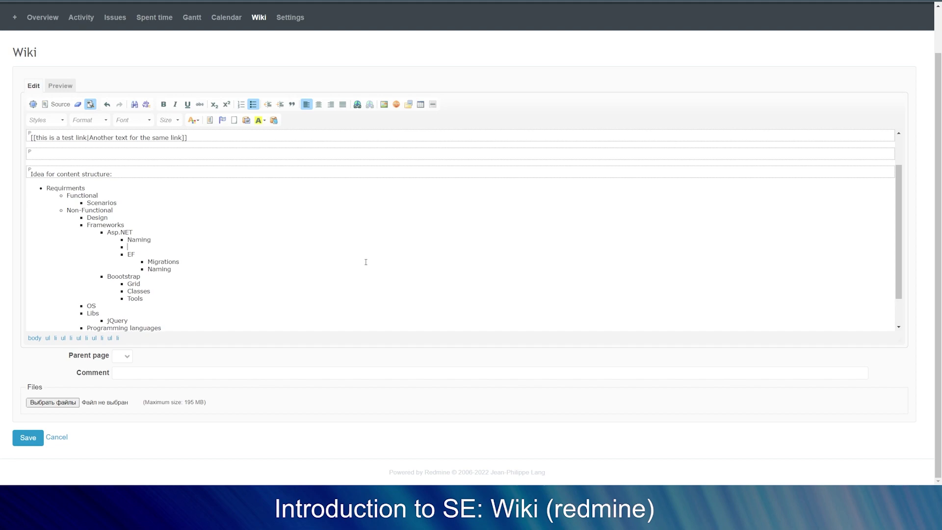
pyautogui.write('MVC')
pyautogui.press('Return')
pyautogui.write('Configs')
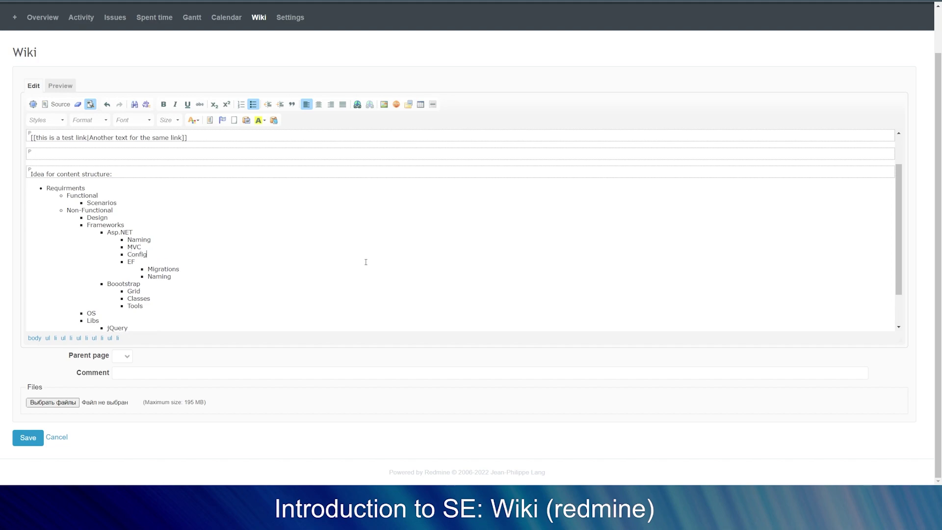
pyautogui.press('Return')
pyautogui.write('Basic files')
pyautogui.press('Down')
pyautogui.press('Down')
pyautogui.press('Down')
pyautogui.press('Down')
pyautogui.press('Down')
pyautogui.press('Down')
pyautogui.press('Down')
pyautogui.scroll(-1, 366, 265)
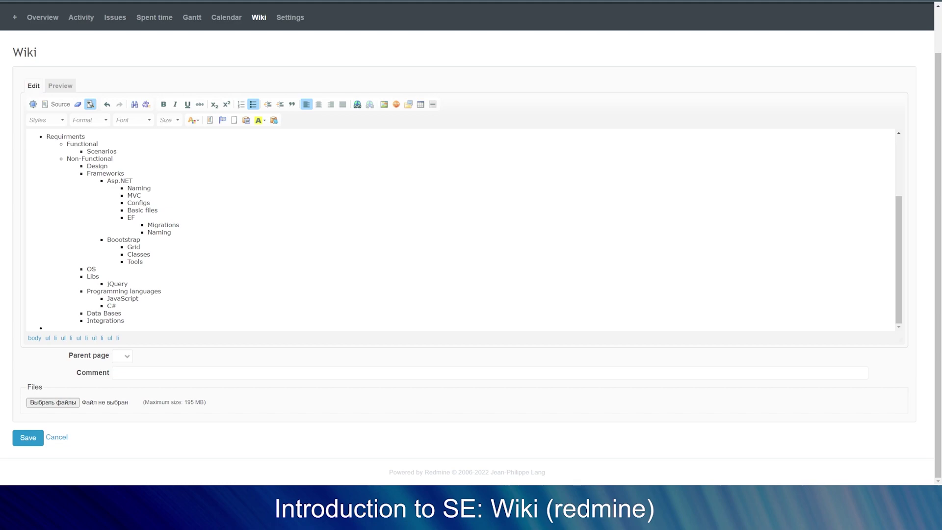
# Add an Artifacts section with Problem Domain, Class Diagram and Scenarios sub-bullets.
pyautogui.click(98, 326)
pyautogui.write('Artifacts')
pyautogui.press('Return')
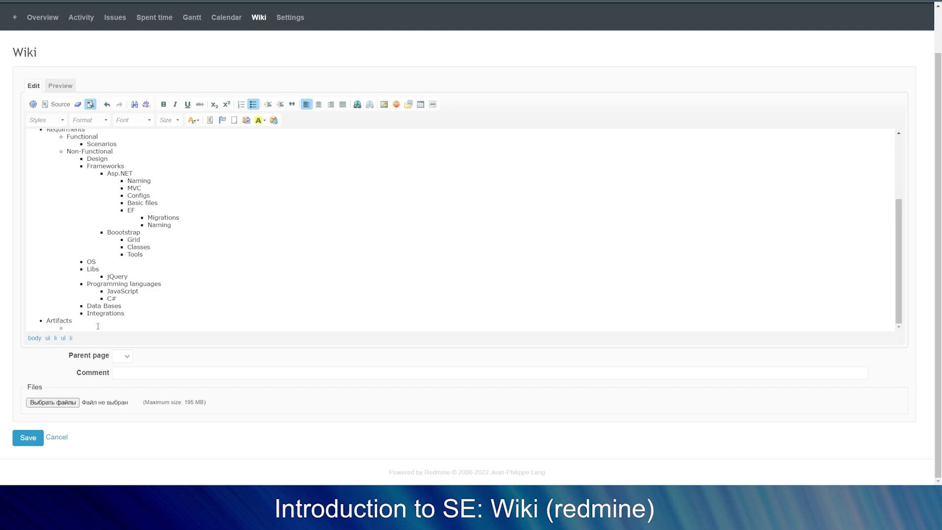
pyautogui.write('Problem D')
pyautogui.write('oman')
pyautogui.write('ain')
pyautogui.press('Return')
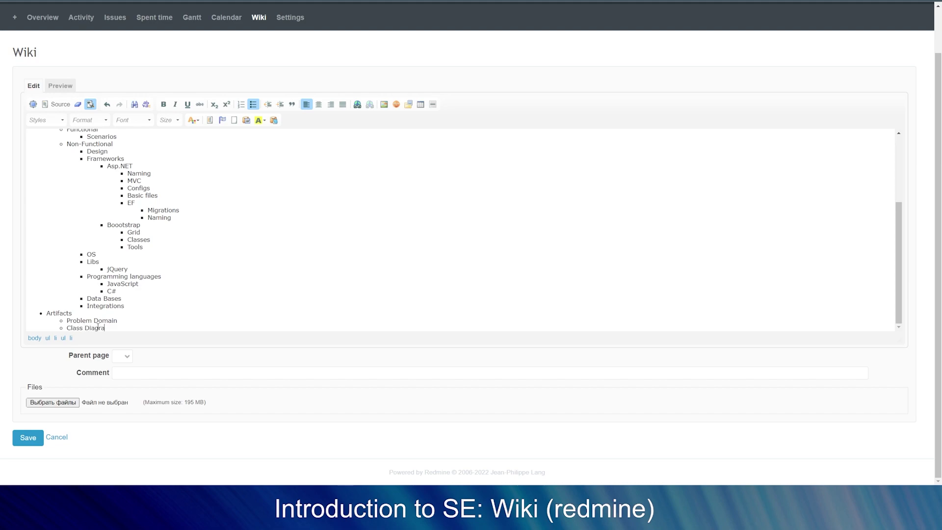
pyautogui.write('mm')
pyautogui.press('BackSpace')
pyautogui.press('Return')
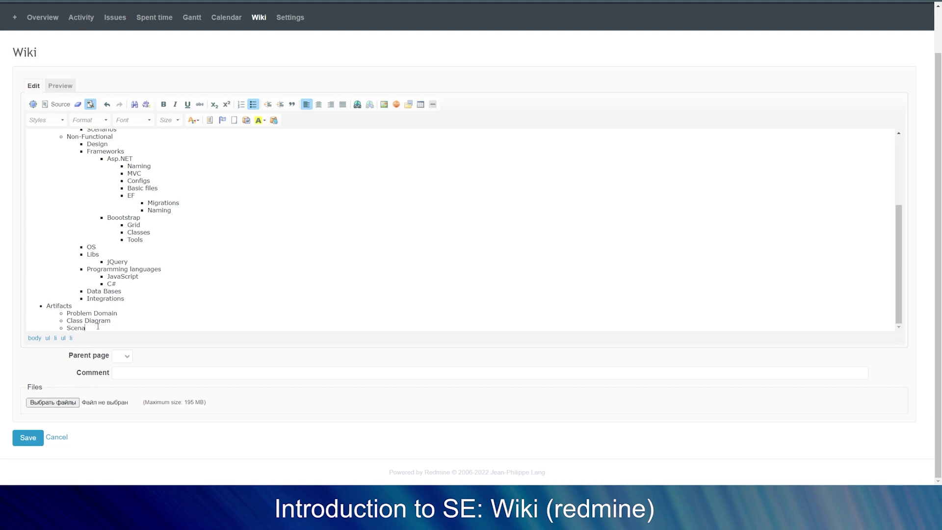
pyautogui.press('Return')
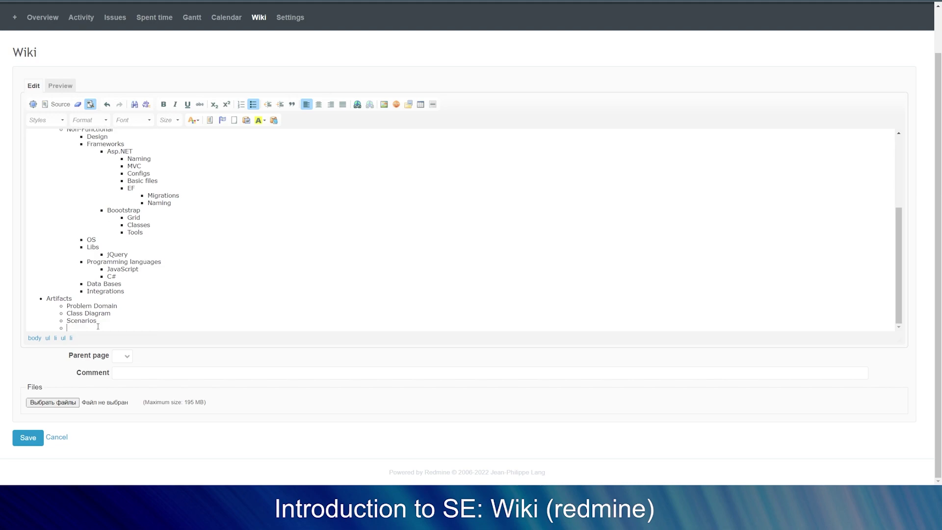
pyautogui.press('BackSpace')
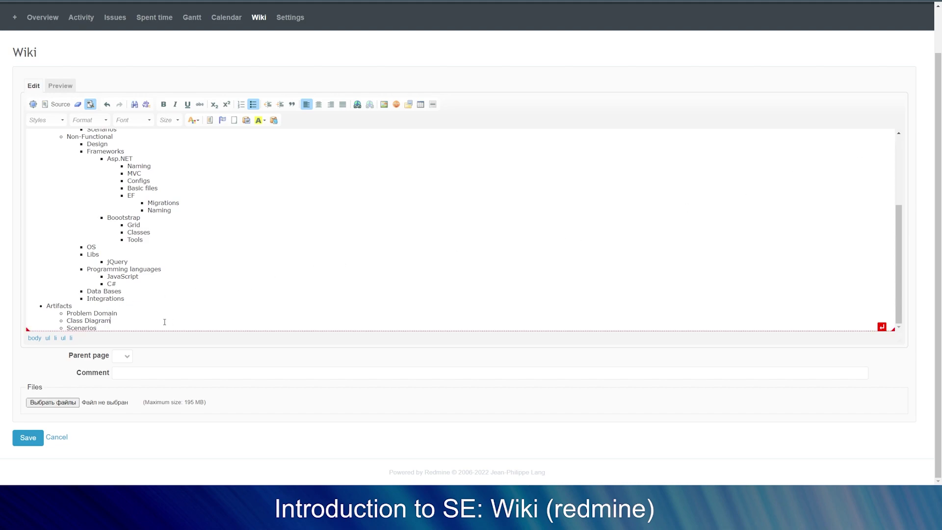
pyautogui.press('Return')
# Add Other with Useful links and Known problems and solutions, correct Boootstrap to Bootstrap, and save.
pyautogui.write('Other')
pyautogui.press('Return')
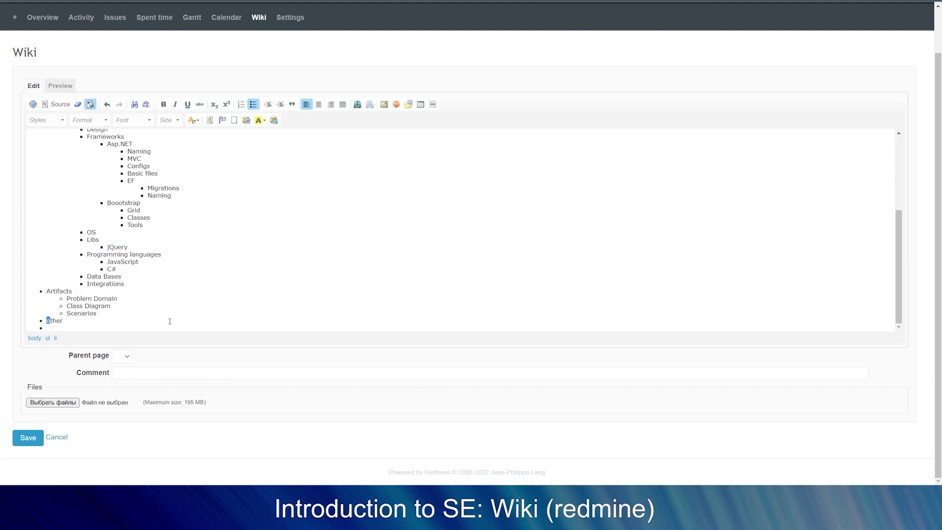
pyautogui.click(121, 202)
pyautogui.press('BackSpace')
pyautogui.write('nks')
pyautogui.press('Return')
pyautogui.write('Known problems and solutions')
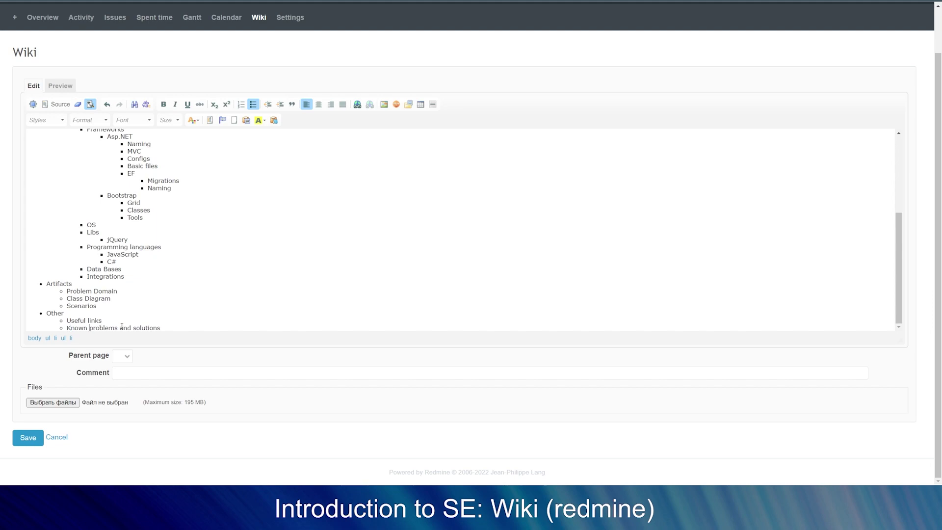
pyautogui.press('Return')
pyautogui.press('BackSpace')
pyautogui.click(28, 437)
pyautogui.scroll(-2, 168, 341)
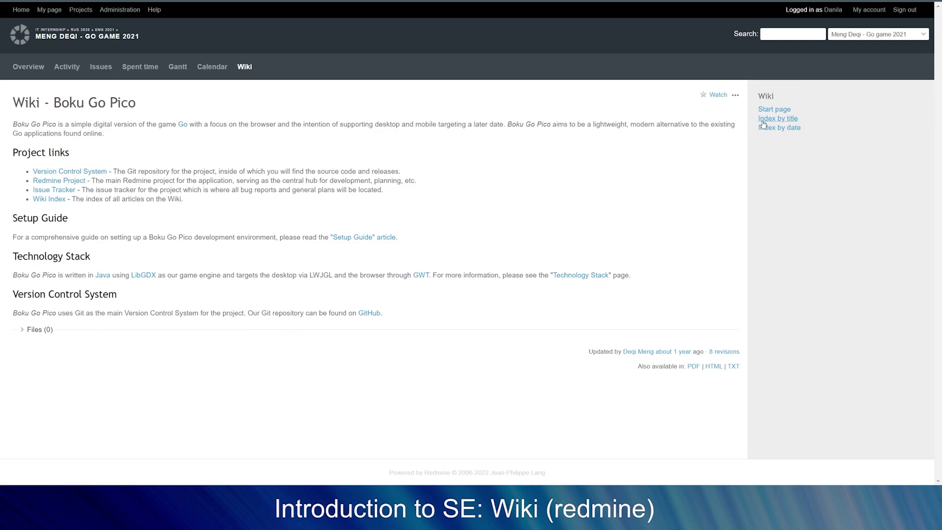
# Show the Boku Go Pico wiki's Index by title page.
pyautogui.click(778, 119)
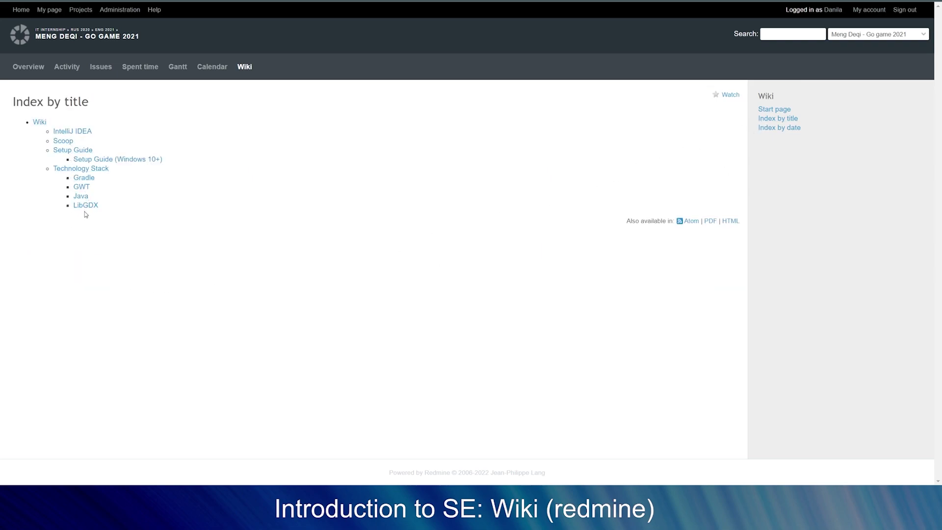
# Open the IntelliJ IDEA article and autoscroll through it to the footer and back.
pyautogui.click(72, 131)
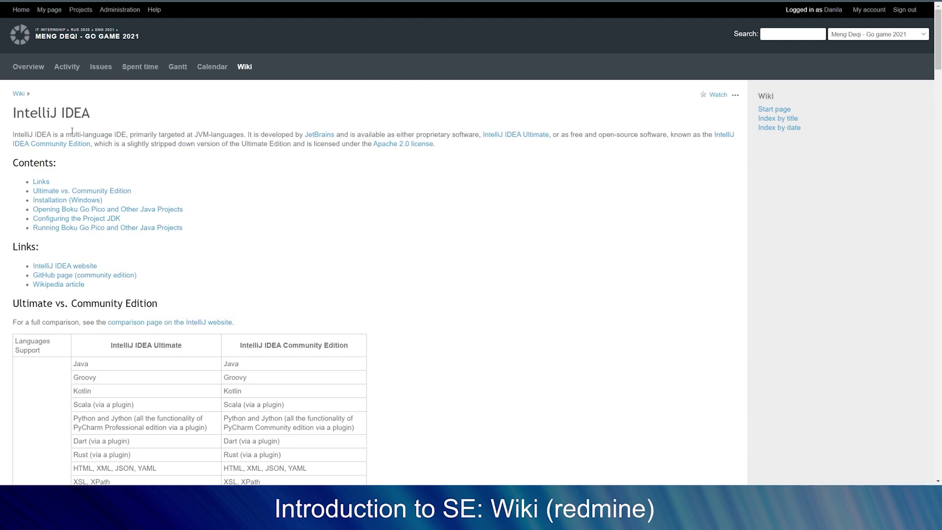
pyautogui.middleClick(385, 179)
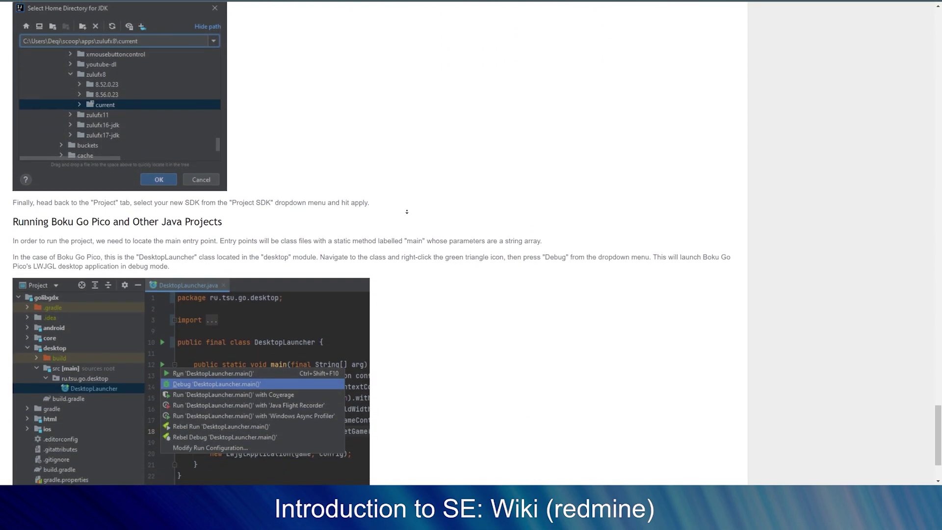
pyautogui.middleClick(408, 214)
pyautogui.middleClick(533, 334)
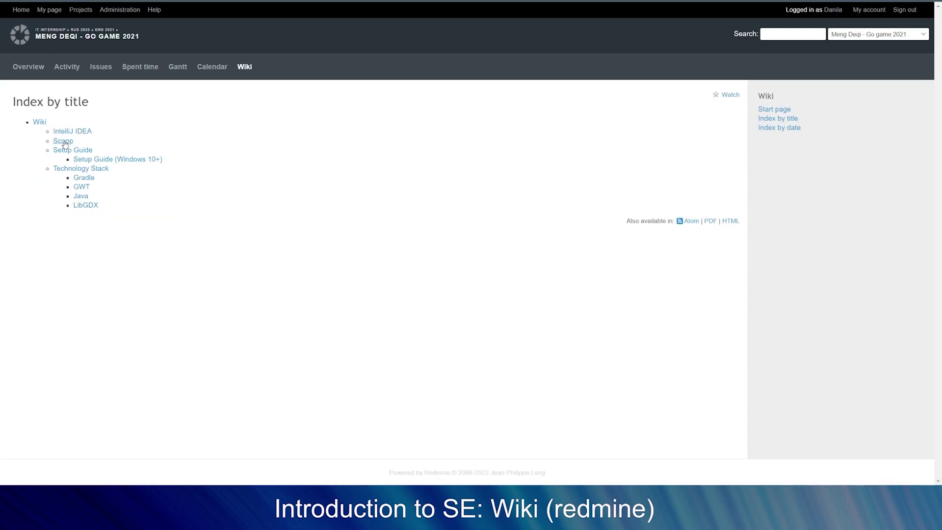
# Read the Scoop, Setup Guide and Setup Guide (Windows 10+) articles from the title index.
pyautogui.click(63, 142)
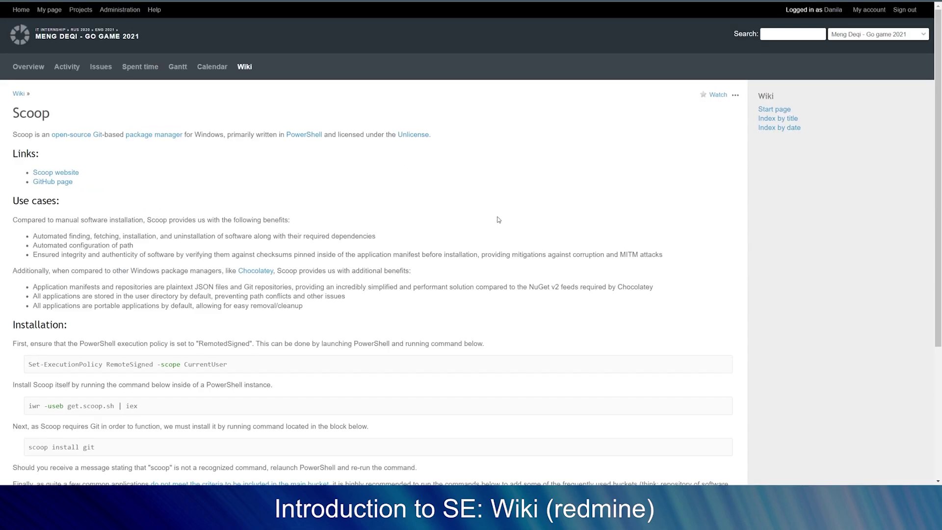
pyautogui.middleClick(682, 158)
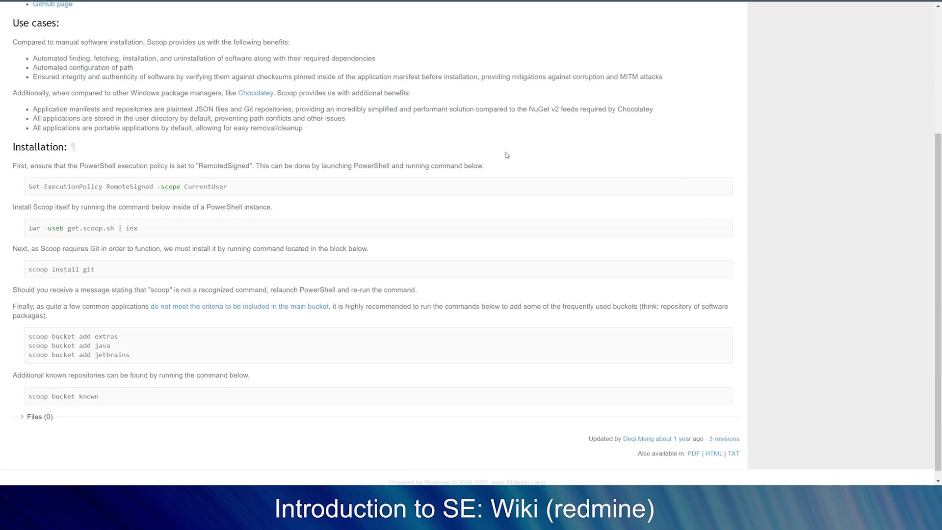
pyautogui.hotkey('alt', 'Left')
pyautogui.click(77, 152)
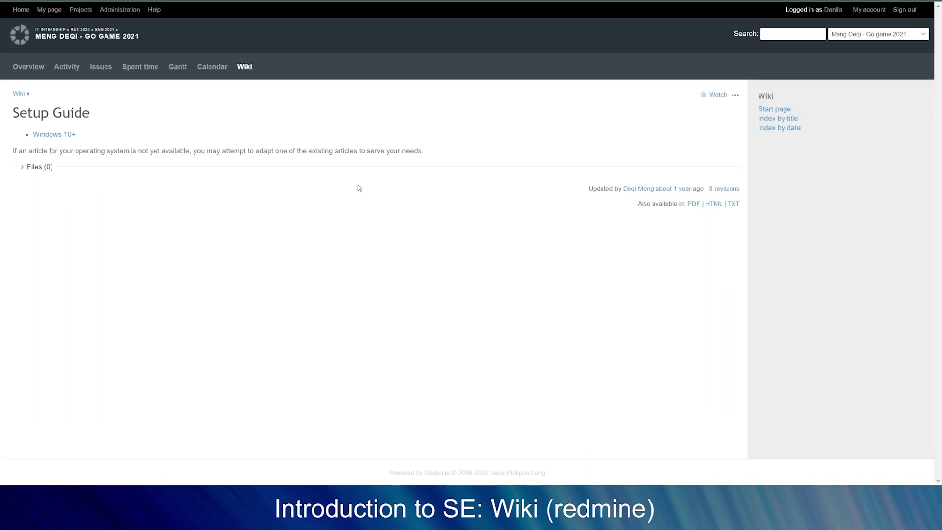
pyautogui.hotkey('alt', 'Left')
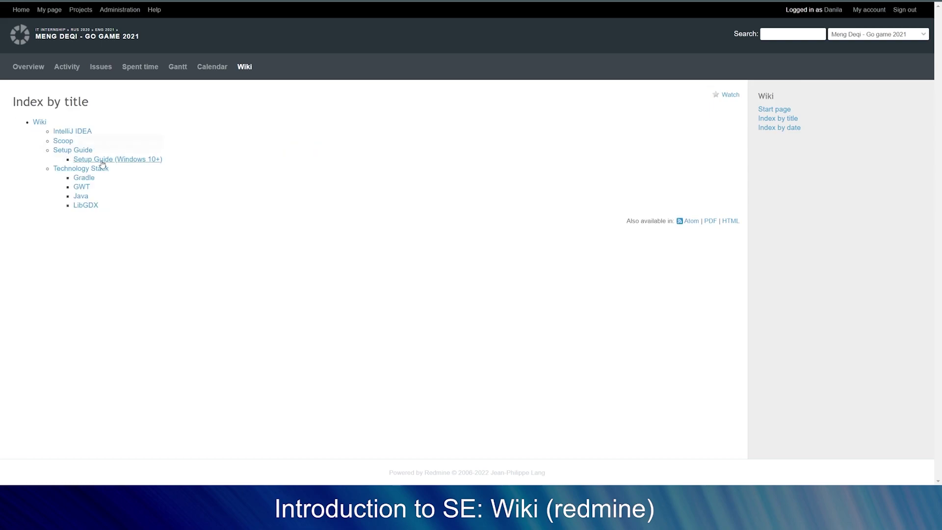
pyautogui.click(98, 160)
pyautogui.middleClick(524, 225)
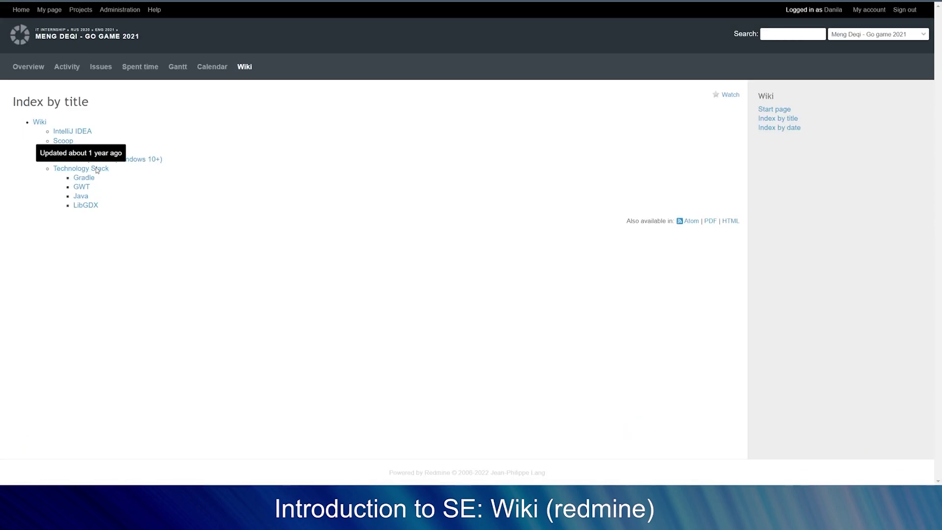
# Open the Technology Stack, Gradle, GWT, Java and LibGDX articles in turn.
pyautogui.click(93, 167)
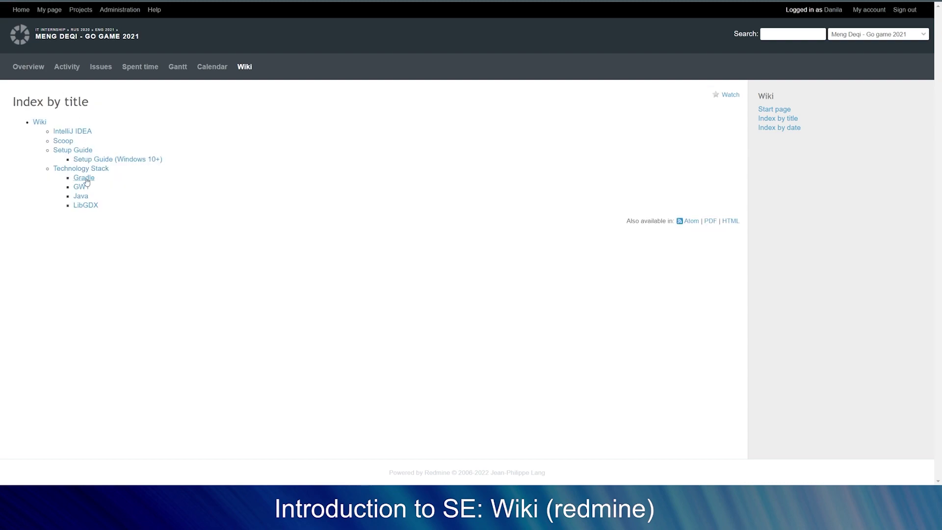
pyautogui.click(82, 180)
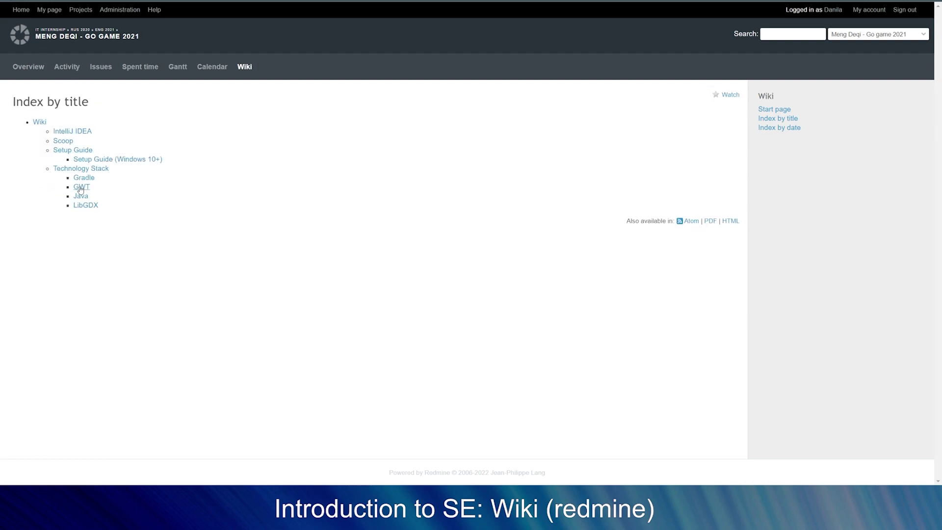
pyautogui.click(82, 190)
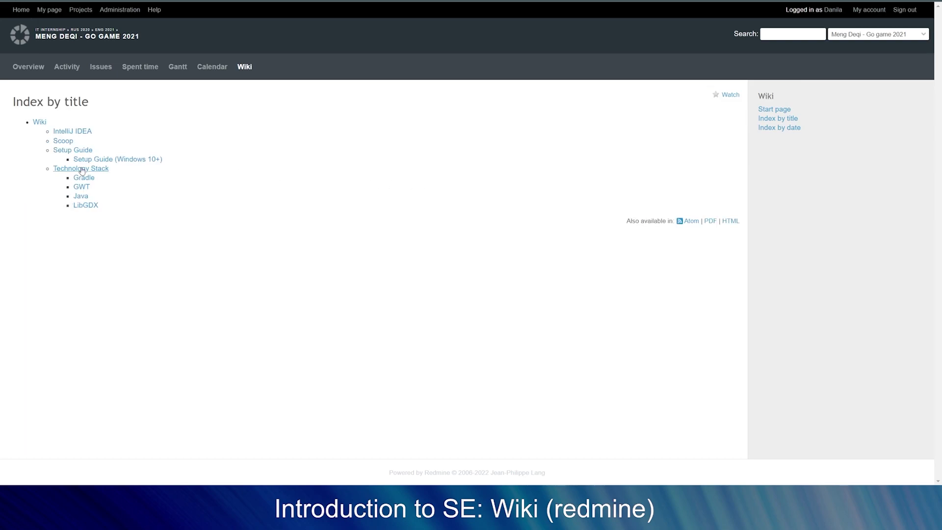
pyautogui.click(78, 200)
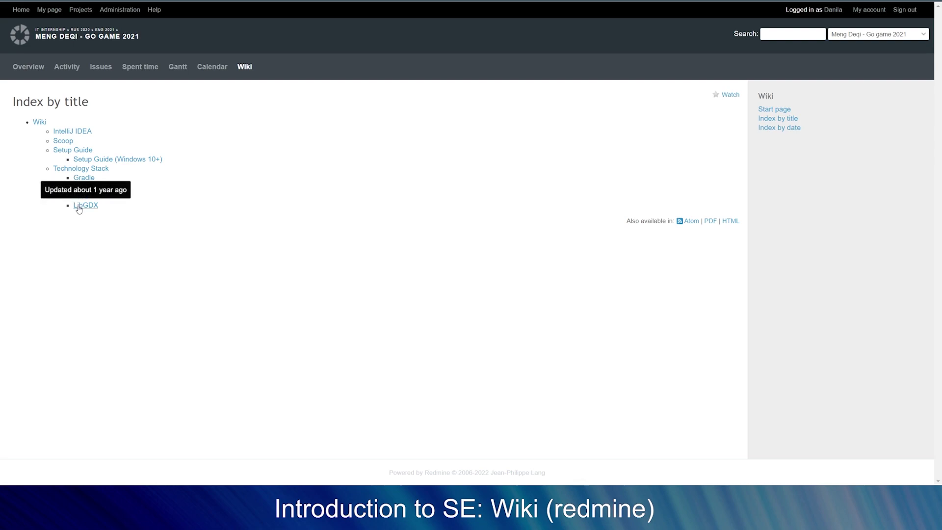
pyautogui.click(79, 208)
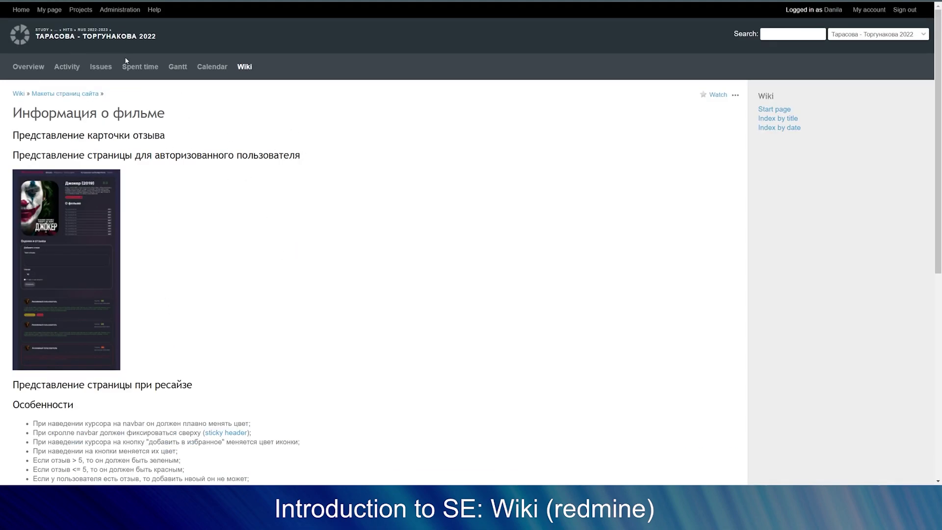
# Scroll through the 2022 team's film info and login mockups and Bootstrap 5 article.
pyautogui.scroll(-2, 89, 128)
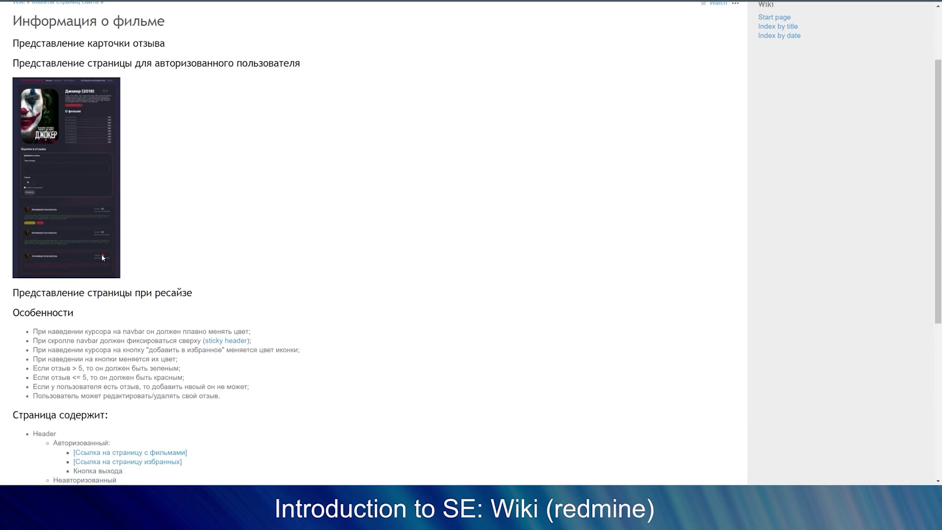
pyautogui.scroll(-2, 102, 256)
pyautogui.scroll(-2, 154, 200)
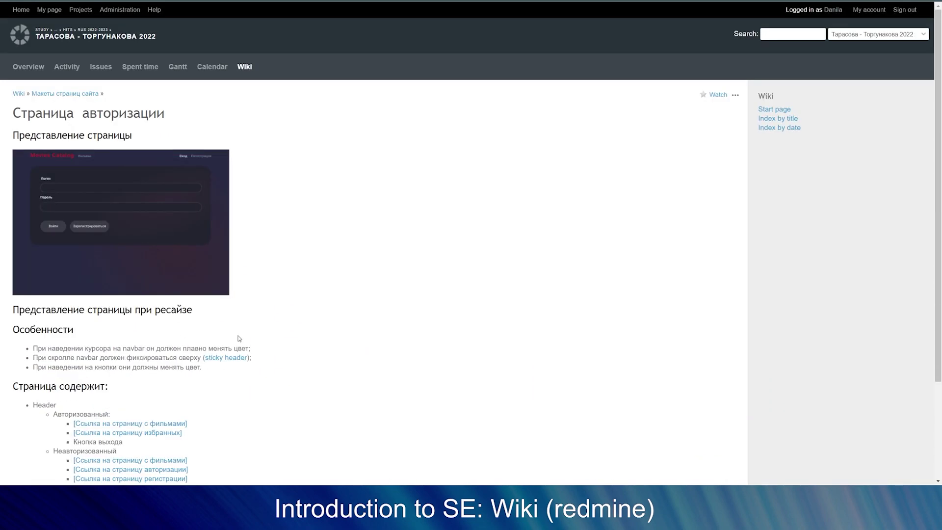
pyautogui.scroll(-3, 320, 171)
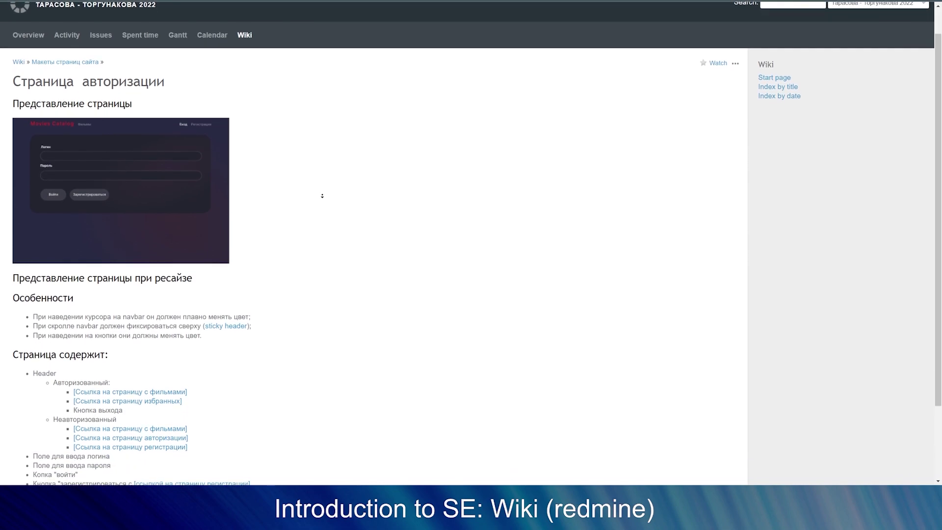
pyautogui.scroll(-1, 323, 196)
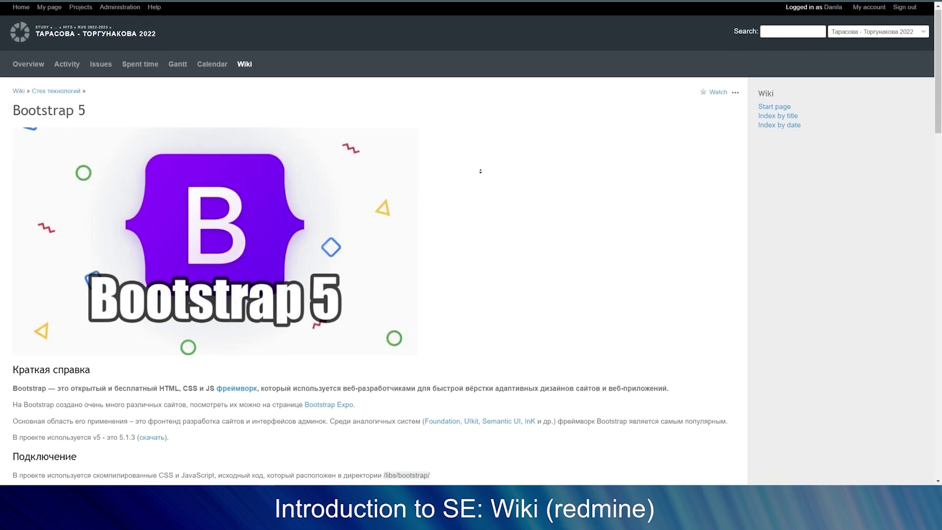
pyautogui.scroll(-3, 480, 175)
pyautogui.scroll(-3, 480, 175)
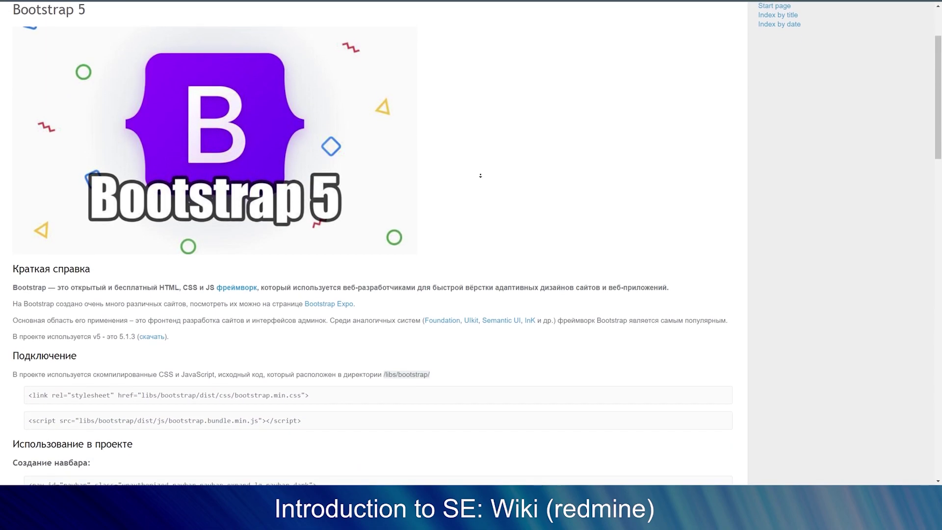
pyautogui.scroll(-3, 480, 177)
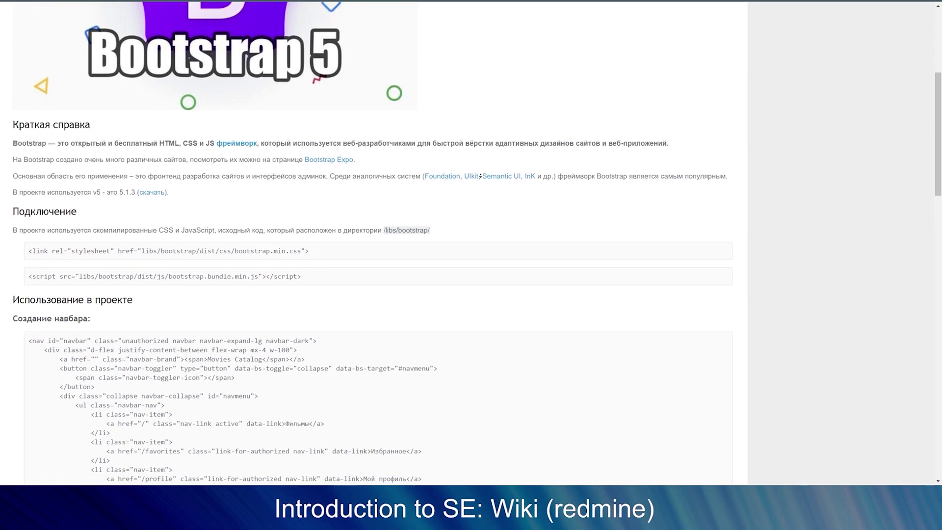
pyautogui.scroll(-2, 480, 175)
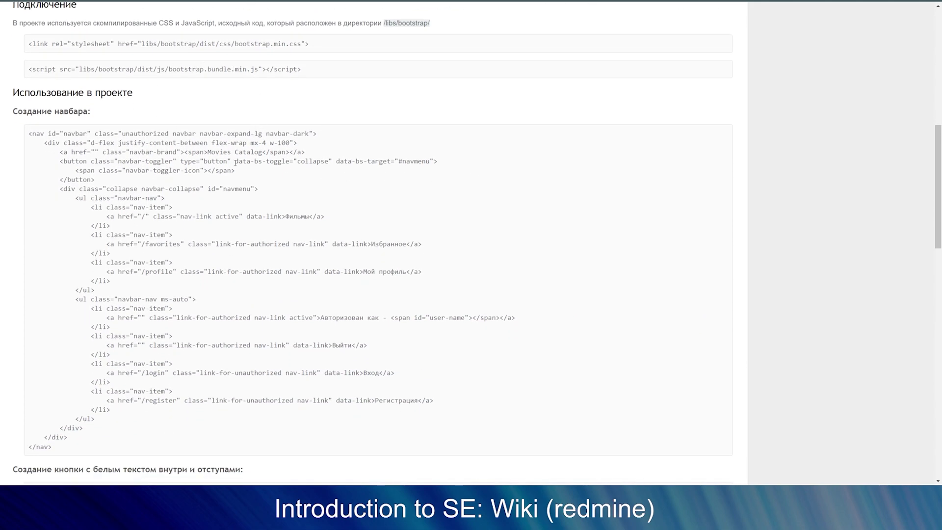
pyautogui.scroll(-1, 229, 219)
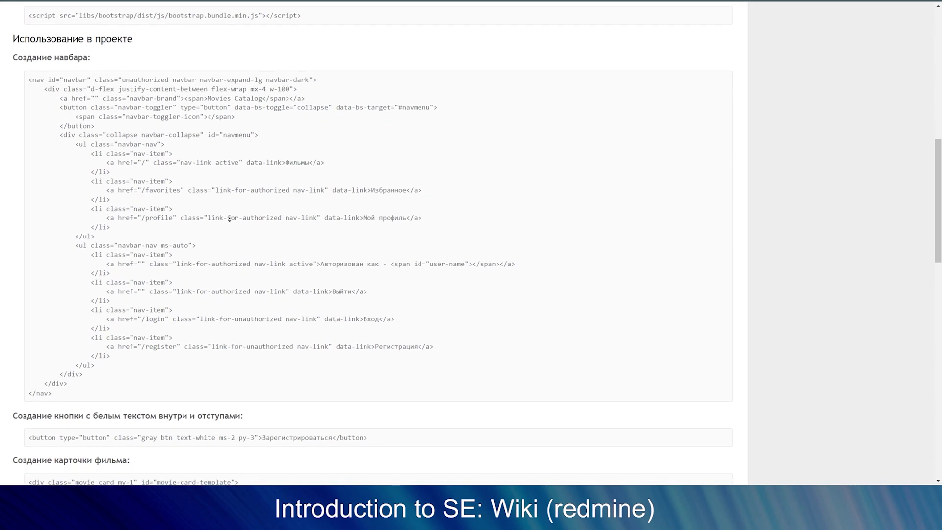
pyautogui.scroll(-4, 229, 218)
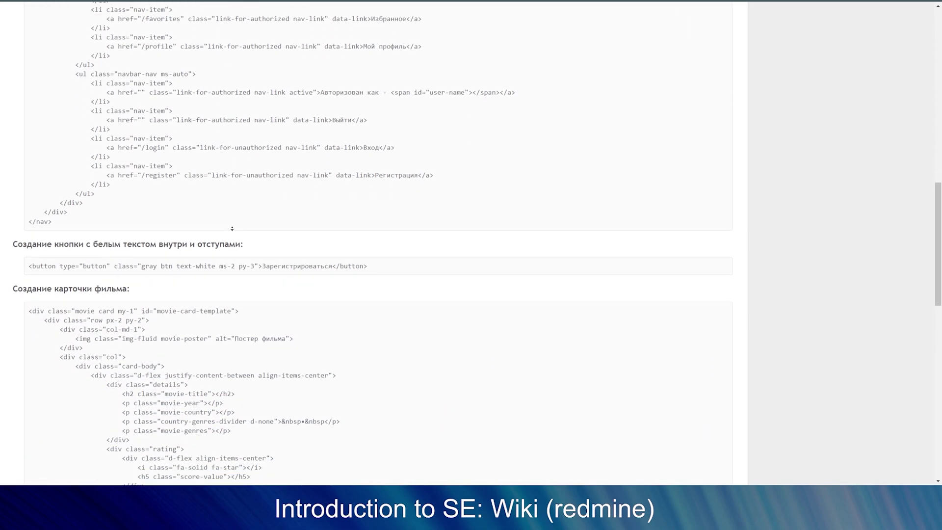
pyautogui.scroll(-4, 232, 229)
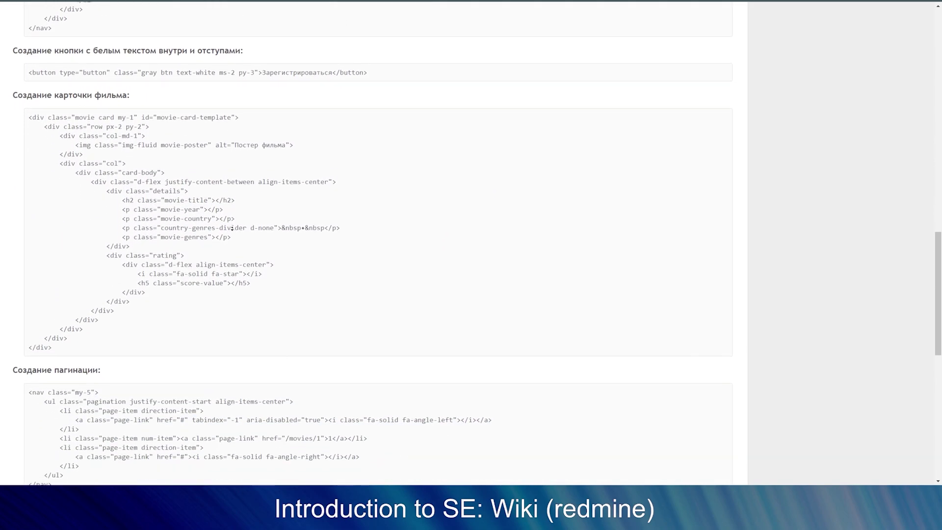
pyautogui.scroll(-6, 232, 228)
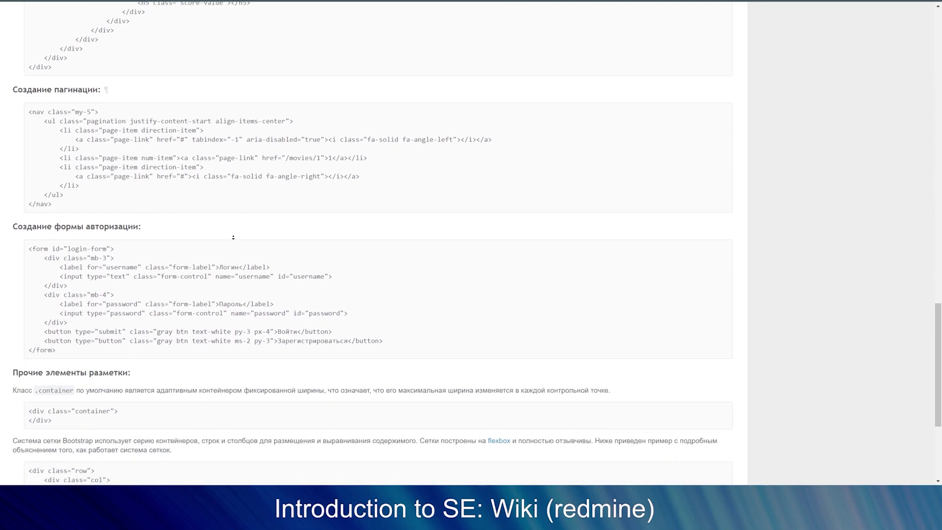
pyautogui.scroll(-3, 233, 237)
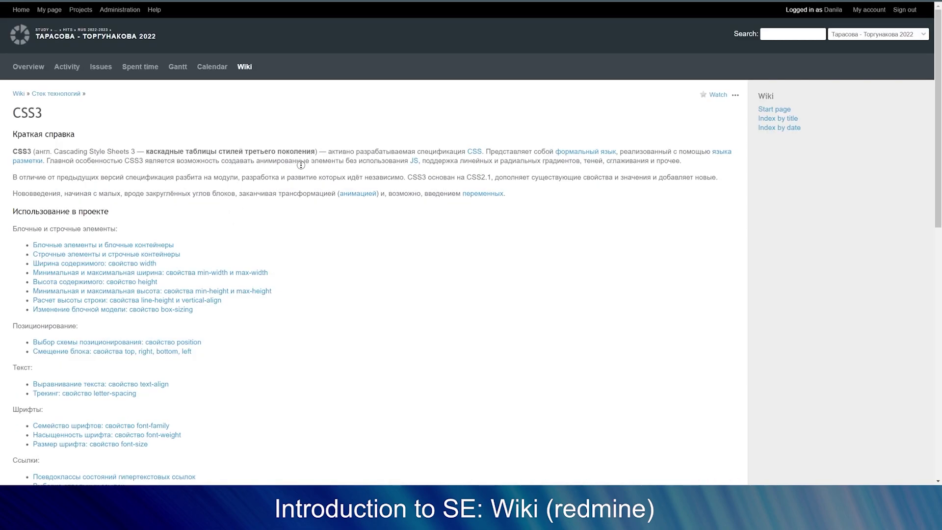
# Read the CSS3, Figma, Font awesome 6 and HTML5 technology-stack articles.
pyautogui.scroll(-1, 301, 167)
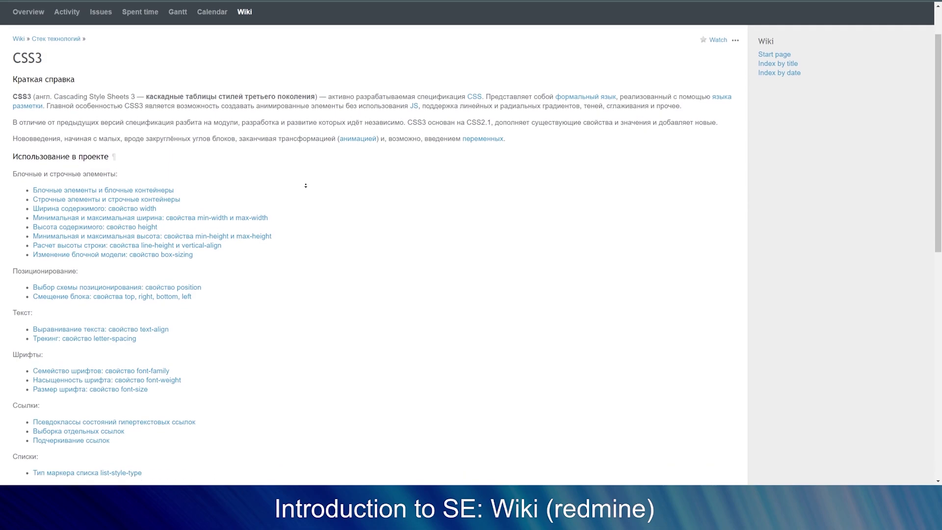
pyautogui.scroll(-2, 306, 185)
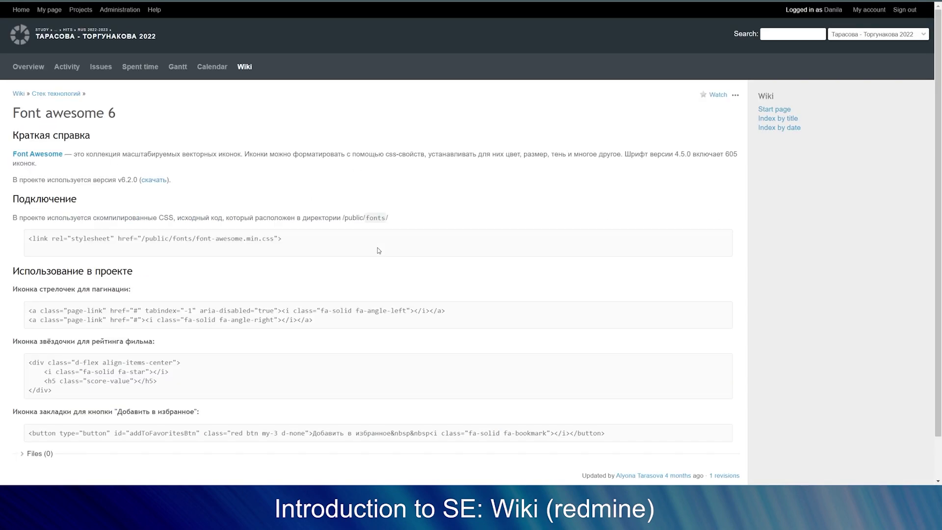
pyautogui.middleClick(421, 197)
pyautogui.scroll(-1, 422, 213)
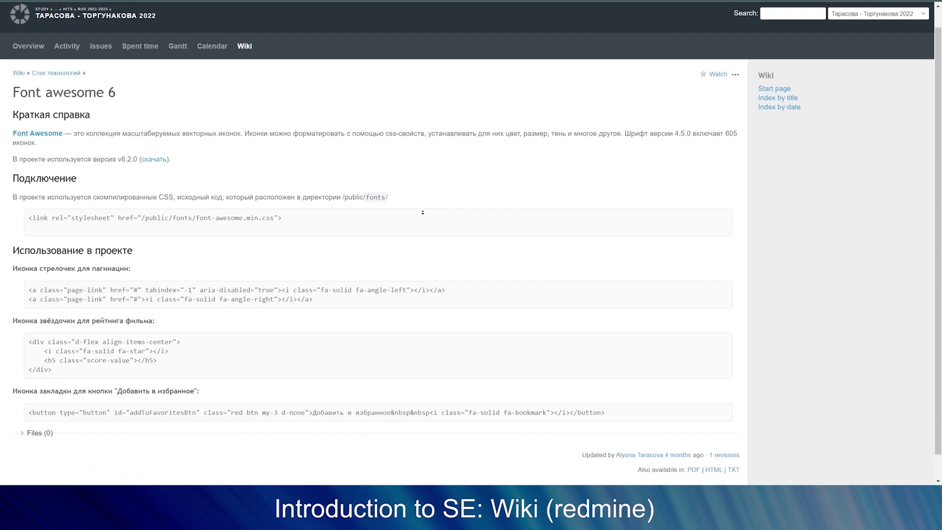
pyautogui.scroll(-1, 422, 212)
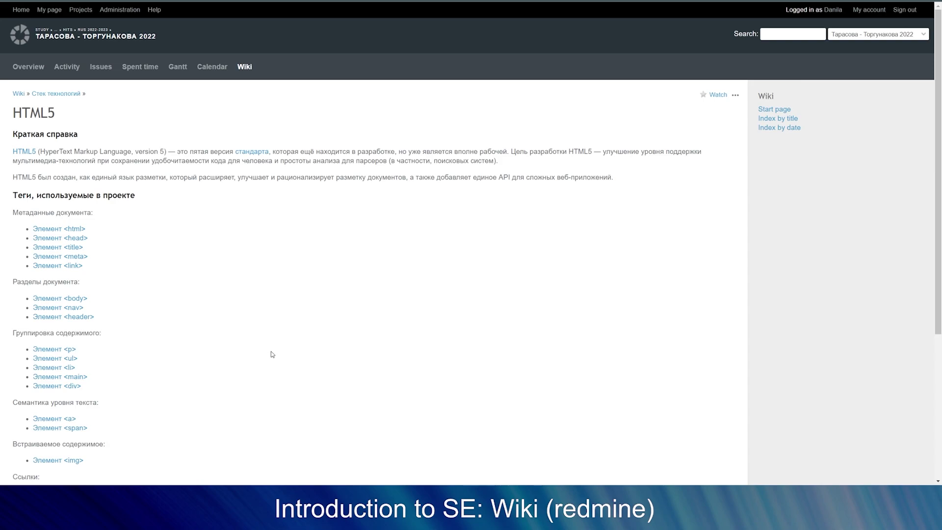
pyautogui.scroll(-1, 290, 213)
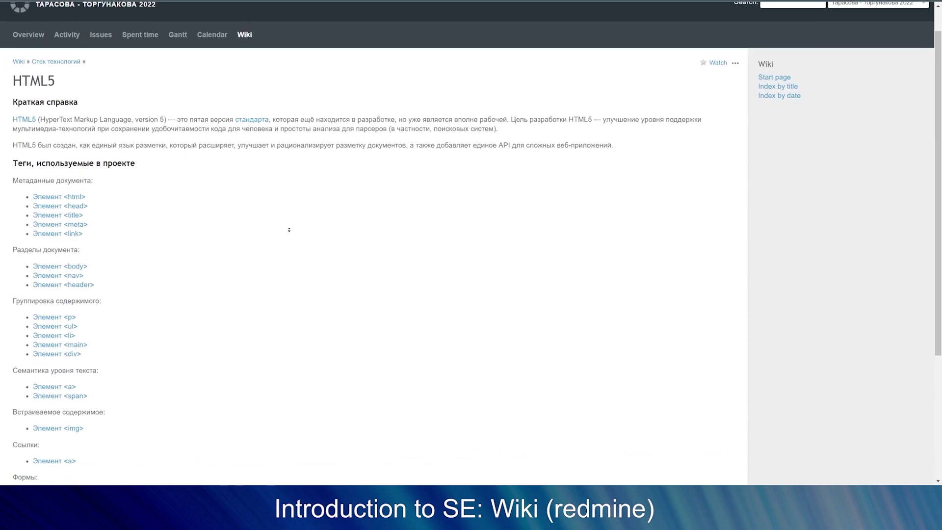
pyautogui.scroll(-3, 289, 229)
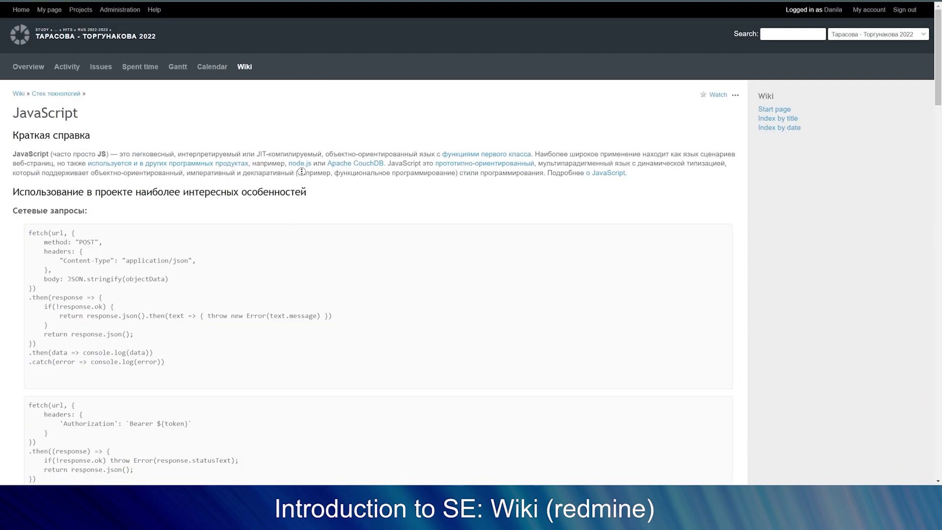
# Scroll the JavaScript page through promises, JSON, callbacks, arrow functions and export/import.
pyautogui.scroll(-2, 303, 186)
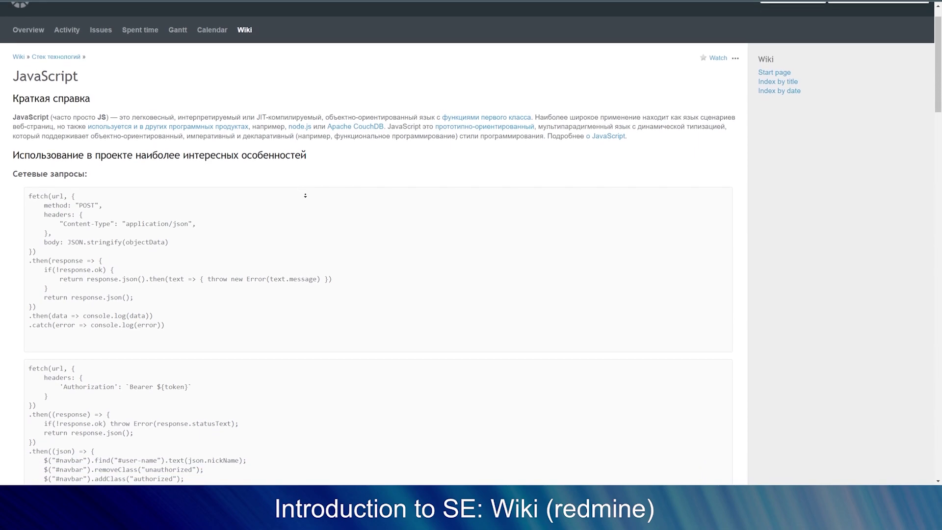
pyautogui.scroll(-4, 305, 198)
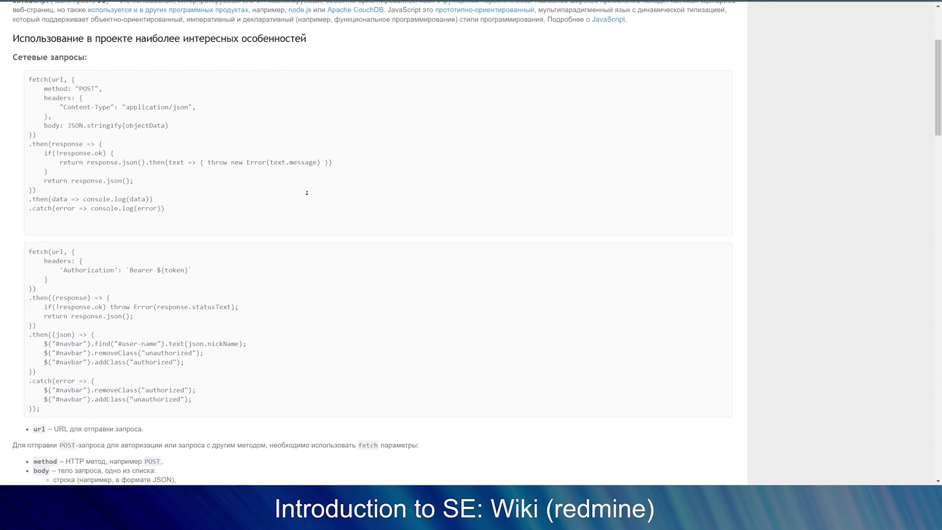
pyautogui.scroll(-4, 306, 196)
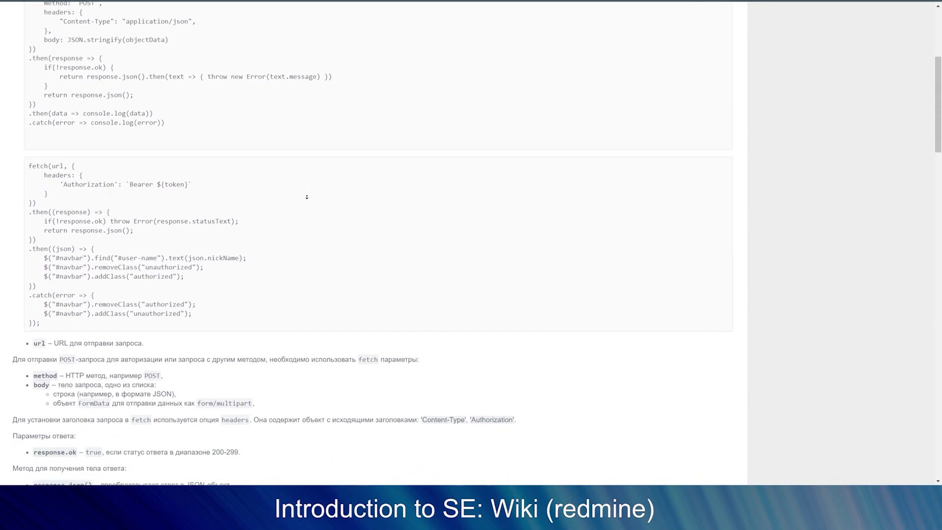
pyautogui.scroll(-4, 306, 201)
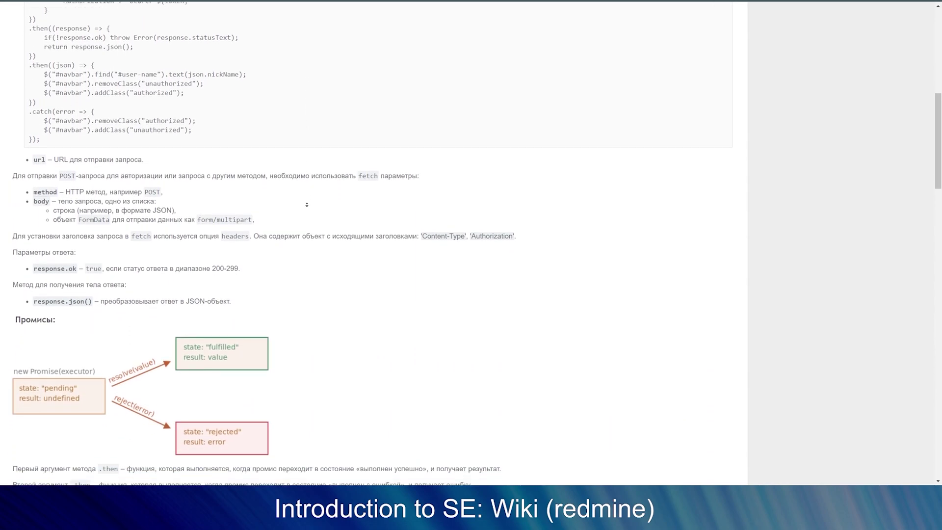
pyautogui.scroll(-7, 307, 204)
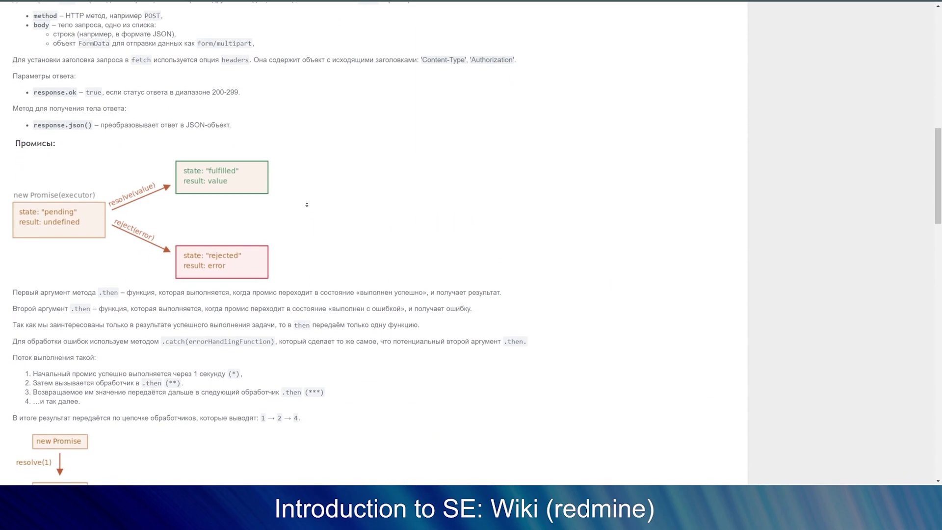
pyautogui.scroll(-8, 306, 205)
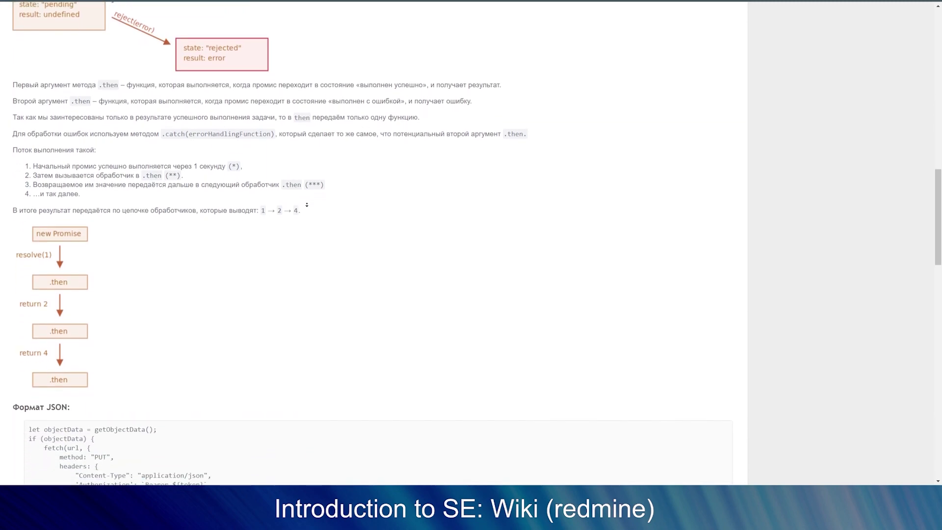
pyautogui.scroll(-8, 306, 205)
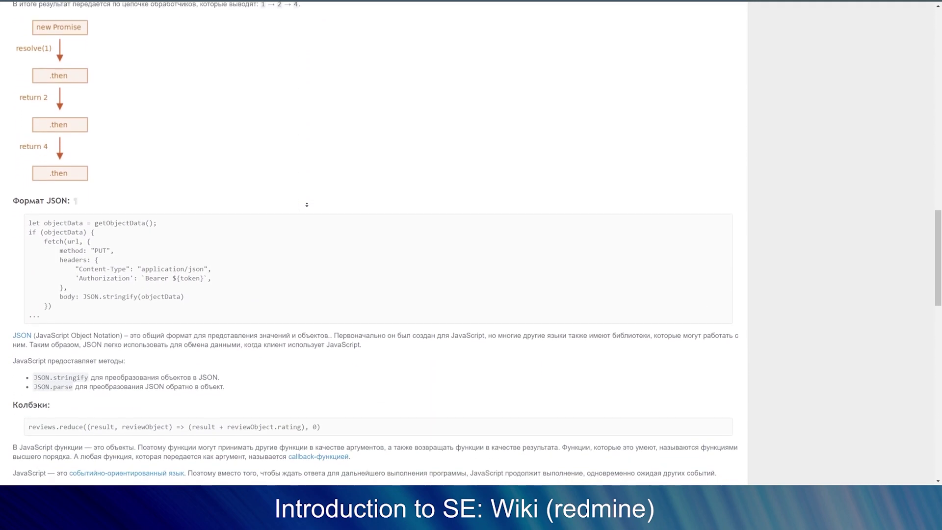
pyautogui.scroll(-8, 307, 204)
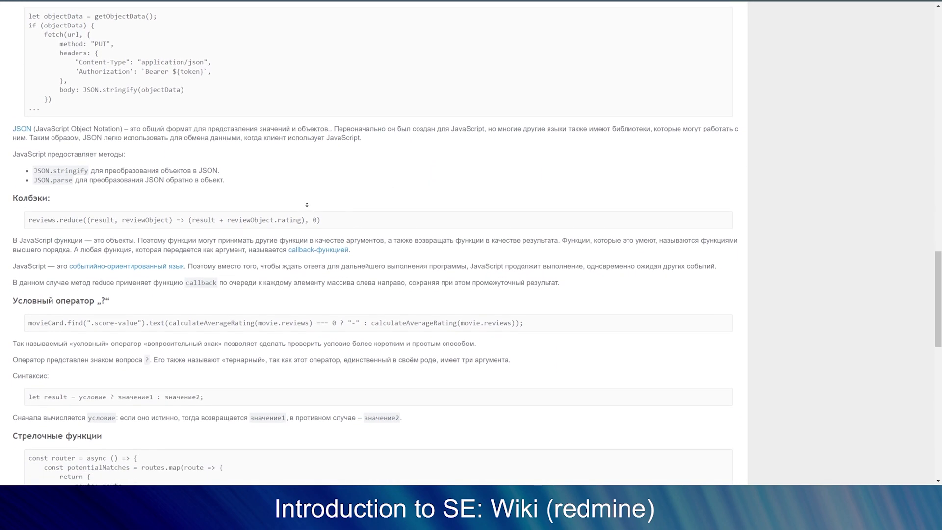
pyautogui.scroll(-8, 306, 204)
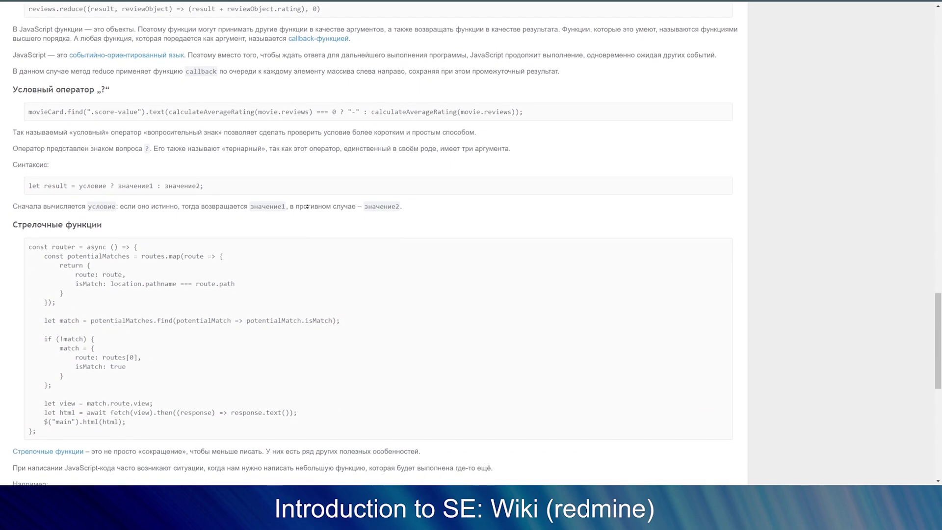
pyautogui.scroll(-8, 307, 206)
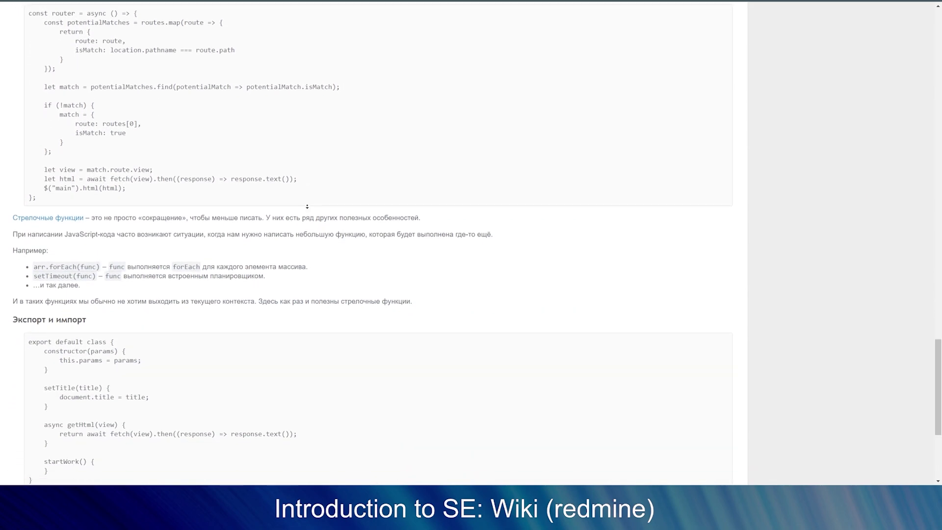
pyautogui.scroll(-8, 307, 206)
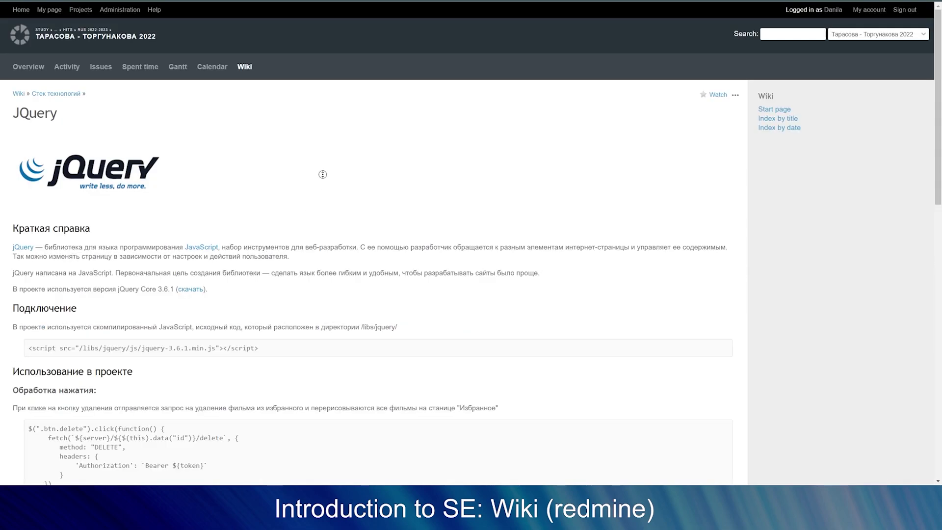
# Scroll through the JQuery page and the Scripts, Stylesheets and Views structure pages.
pyautogui.scroll(-4, 322, 174)
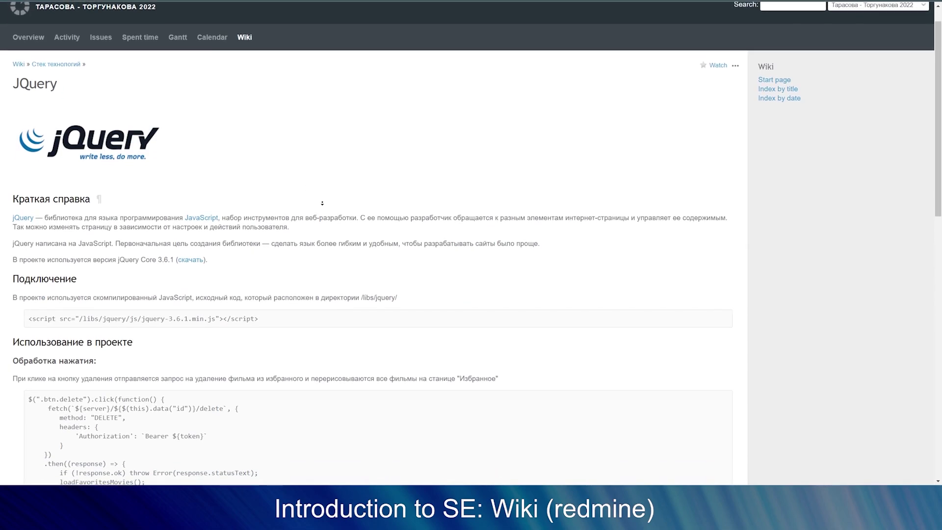
pyautogui.scroll(-6, 322, 207)
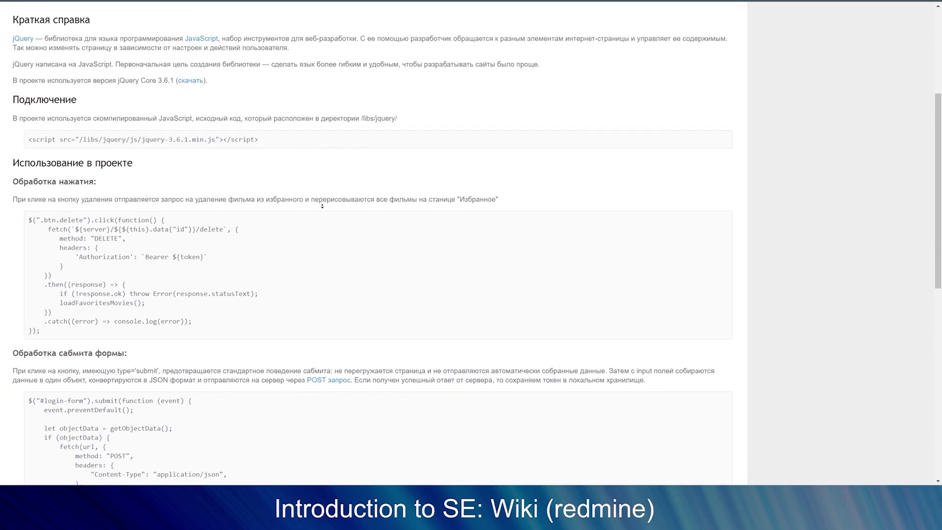
pyautogui.scroll(-8, 322, 206)
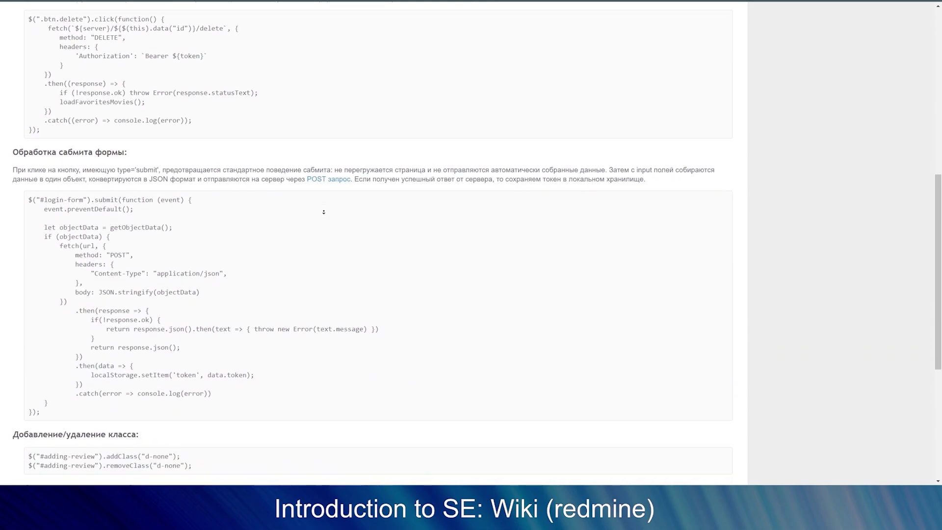
pyautogui.scroll(-3, 324, 213)
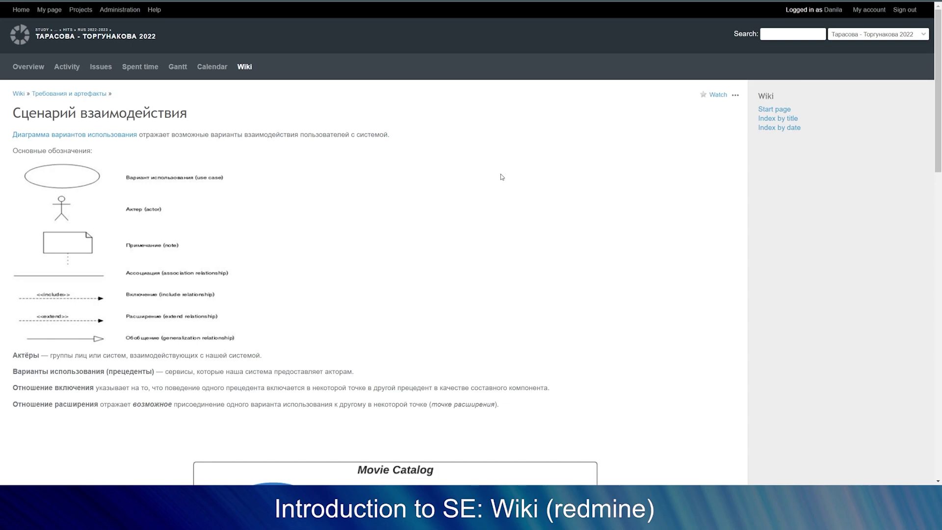
# Scroll through the Movie Catalog use-case diagram on Сценарий взаимодействия.
pyautogui.scroll(-1, 564, 193)
pyautogui.scroll(-4, 576, 223)
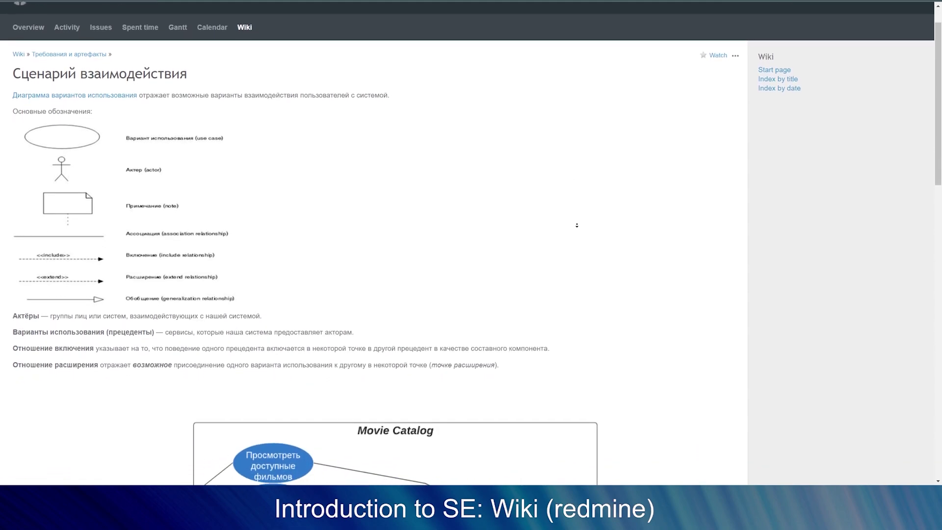
pyautogui.scroll(-5, 579, 231)
pyautogui.scroll(-5, 579, 231)
pyautogui.scroll(-5, 579, 232)
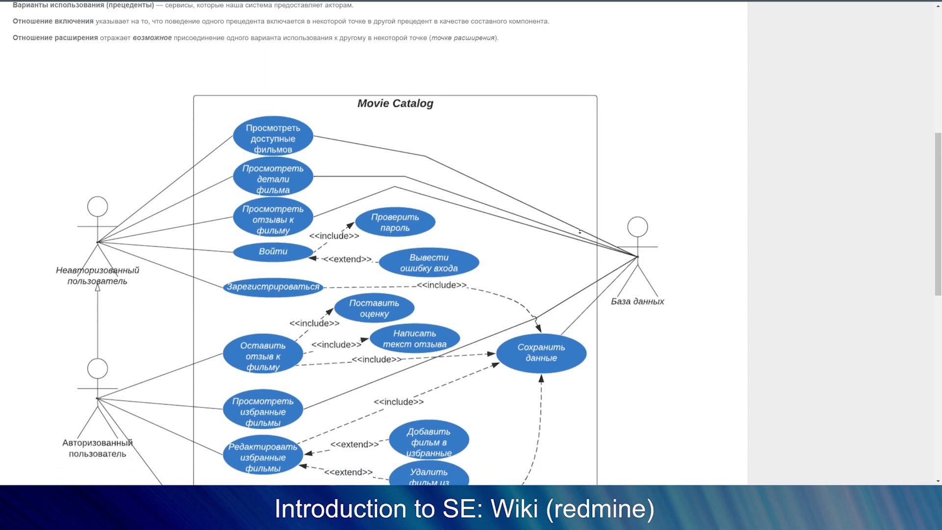
pyautogui.scroll(-5, 579, 231)
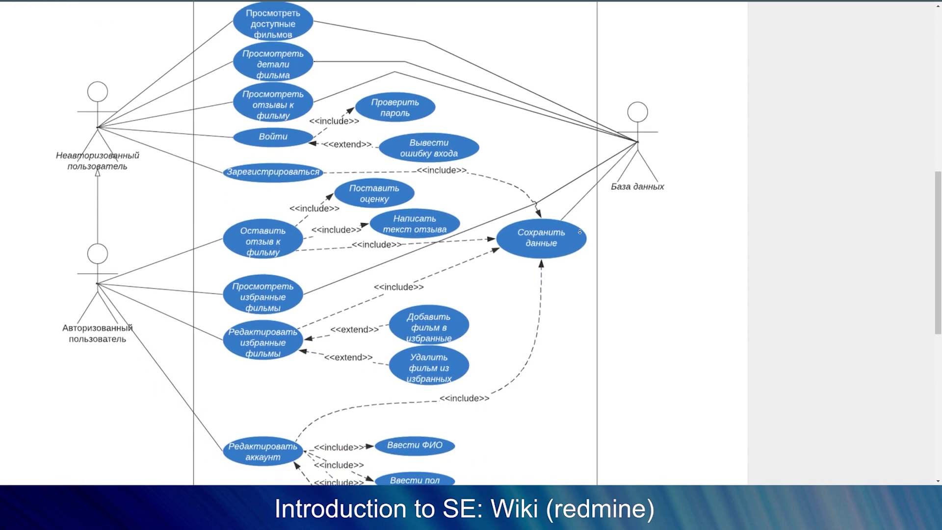
pyautogui.scroll(-5, 579, 232)
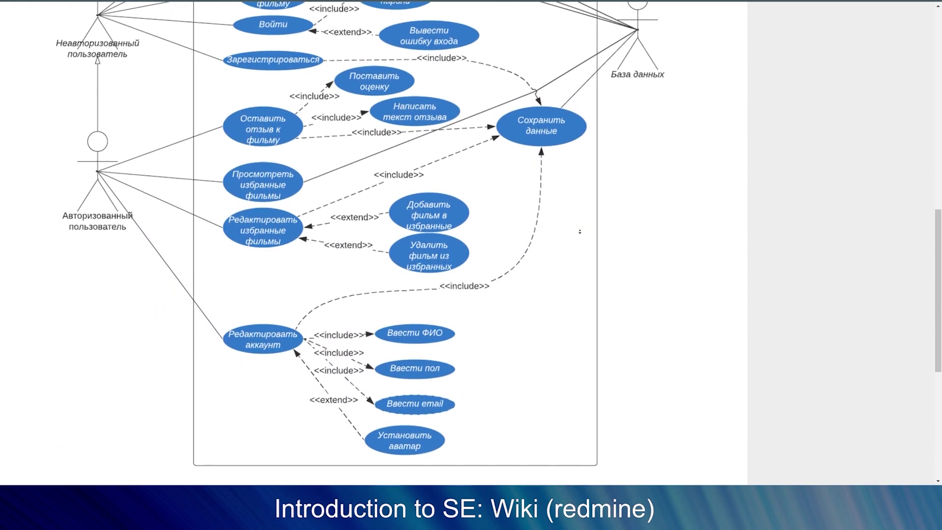
pyautogui.scroll(-5, 579, 231)
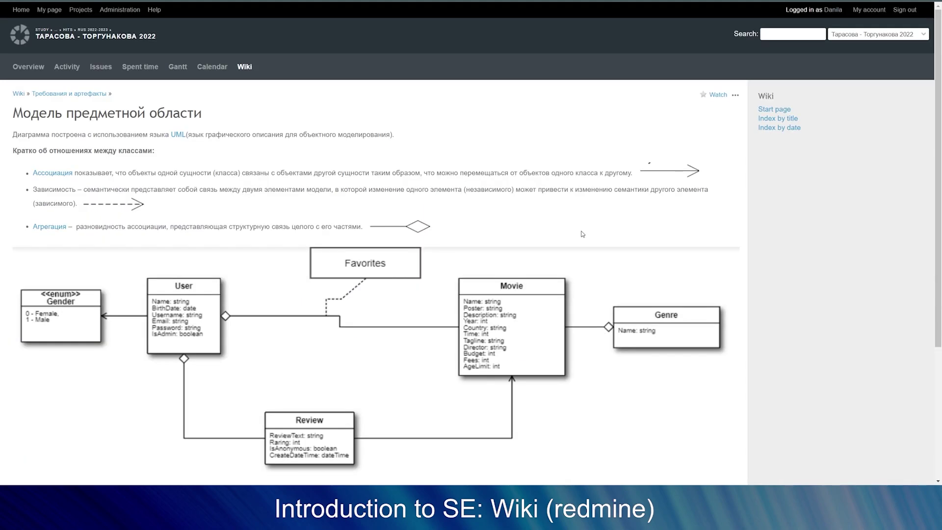
# Scroll down through the domain model page to review its content.
pyautogui.scroll(-4, 581, 187)
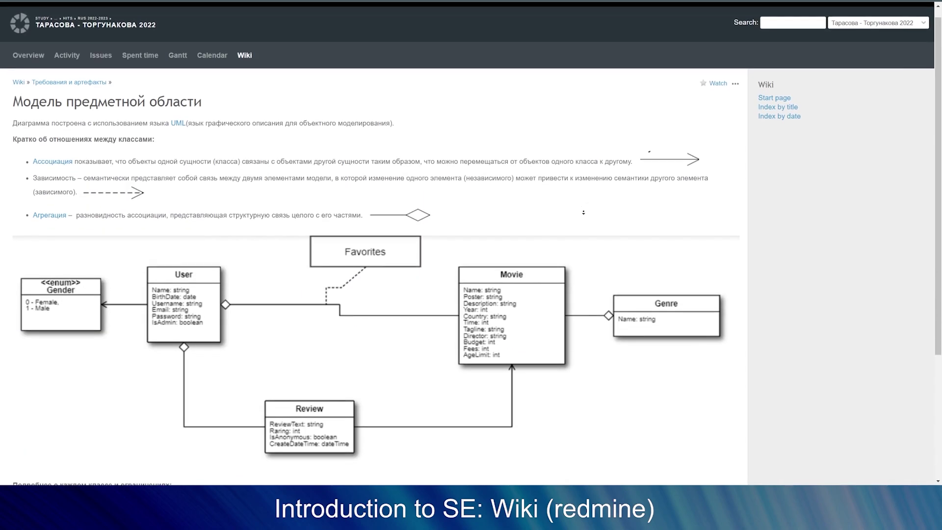
pyautogui.scroll(-4, 583, 212)
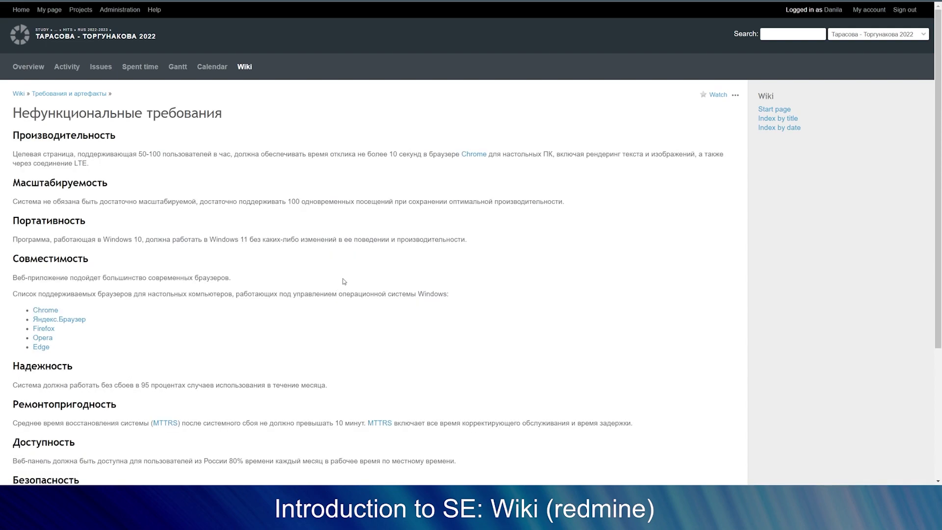
pyautogui.scroll(-3, 344, 281)
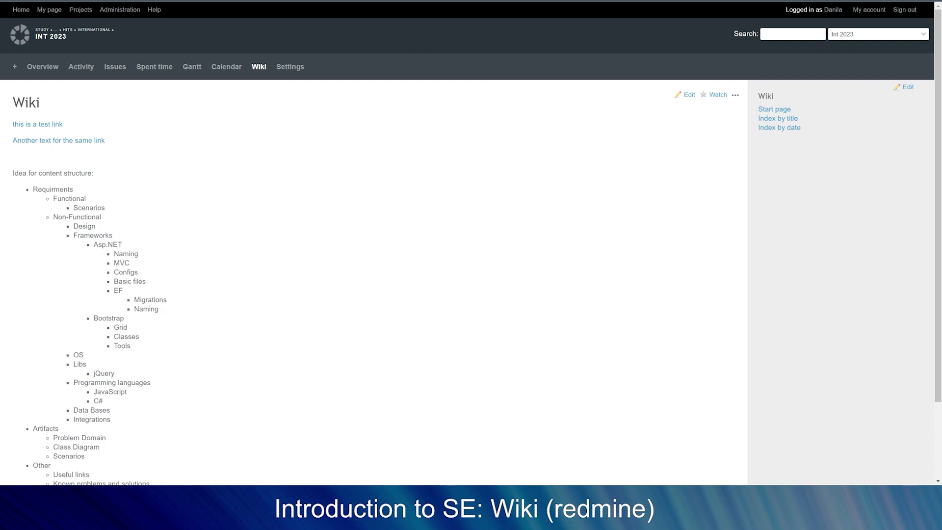
pyautogui.scroll(-1, 561, 182)
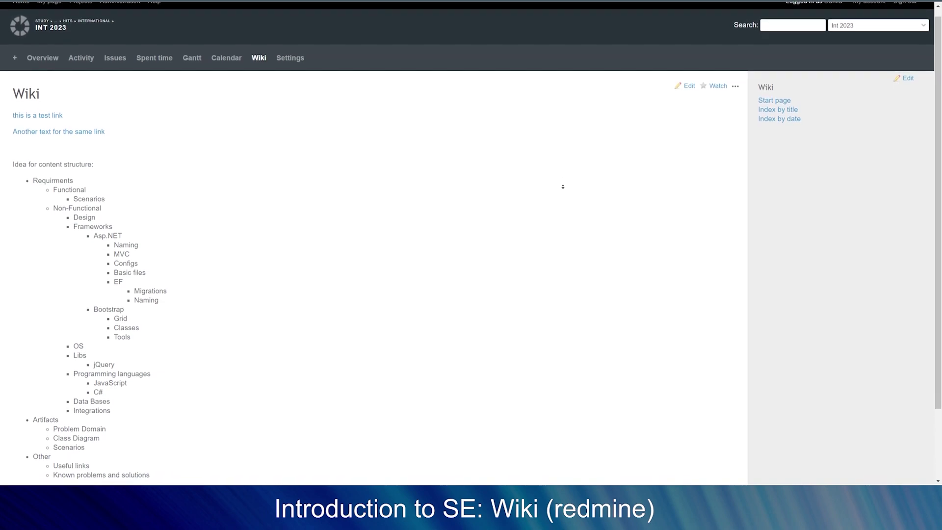
pyautogui.scroll(-1, 563, 186)
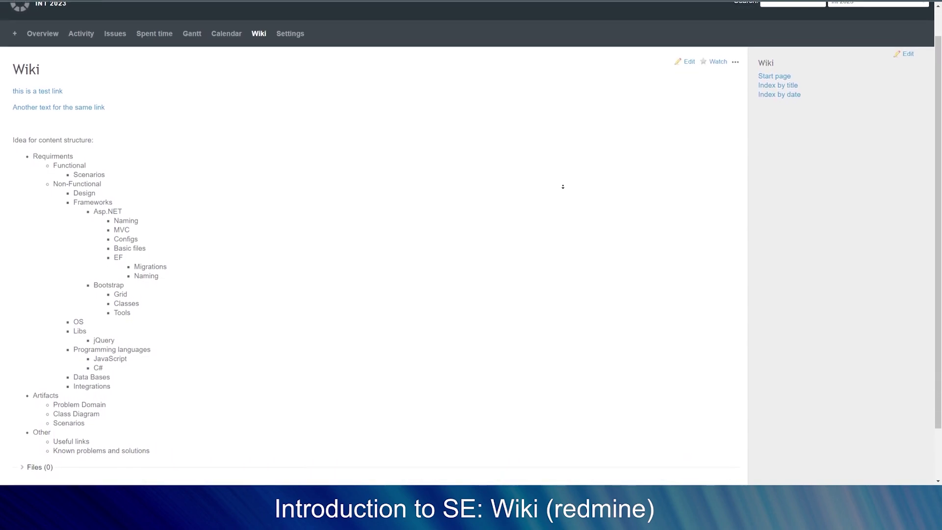
pyautogui.scroll(-1, 562, 186)
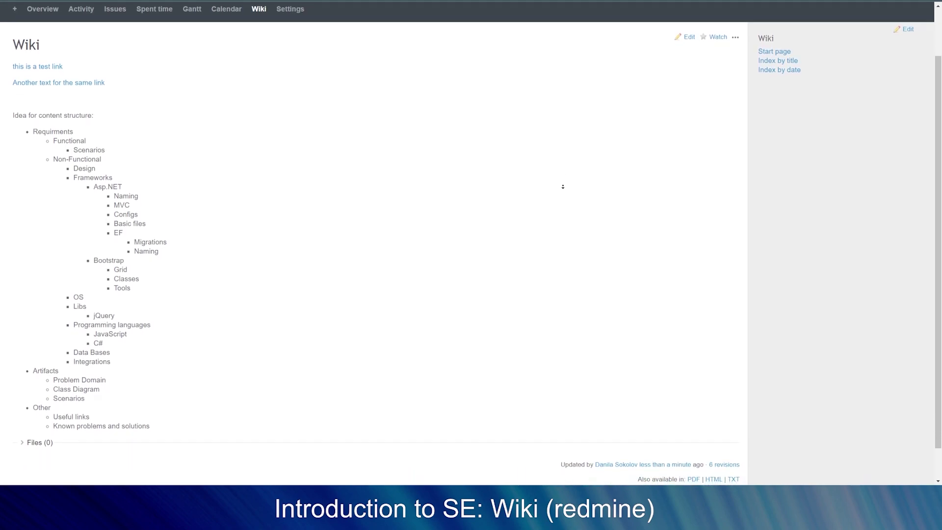